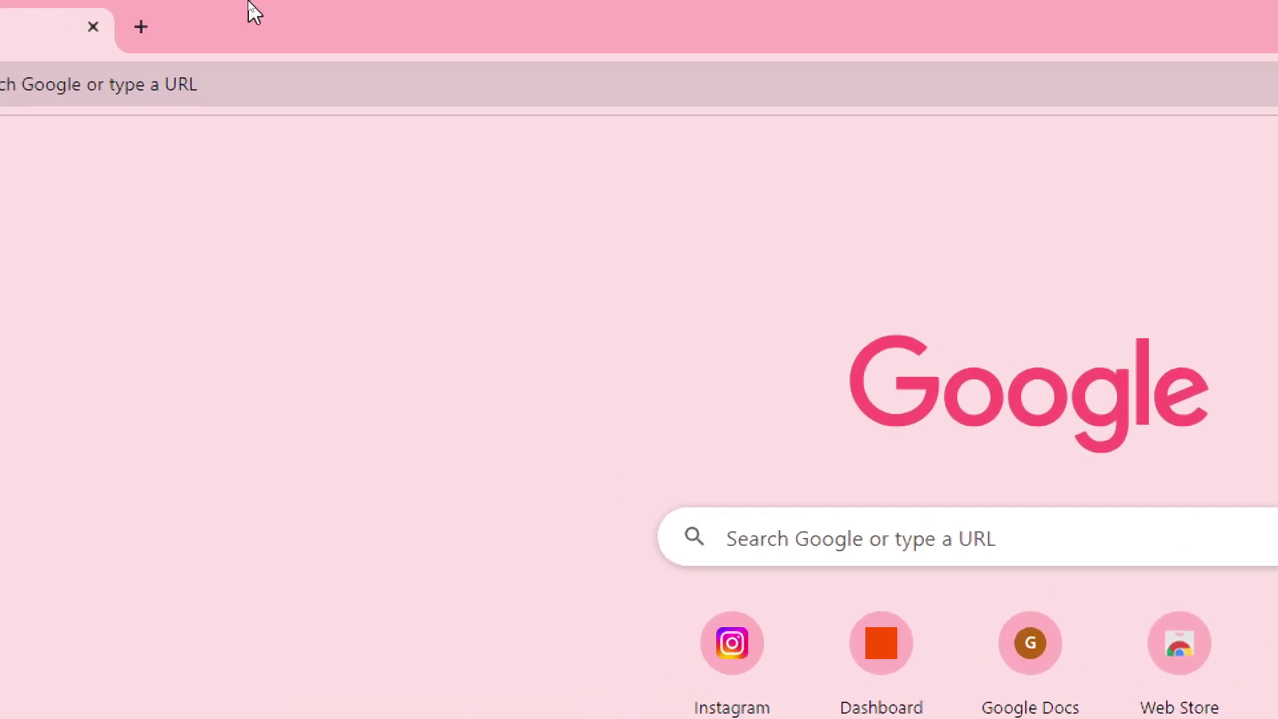
Step: Search Google for zapier, open the Zapier dashboard, and review the 0 / 1,000 tasks used
left_click(198, 95)
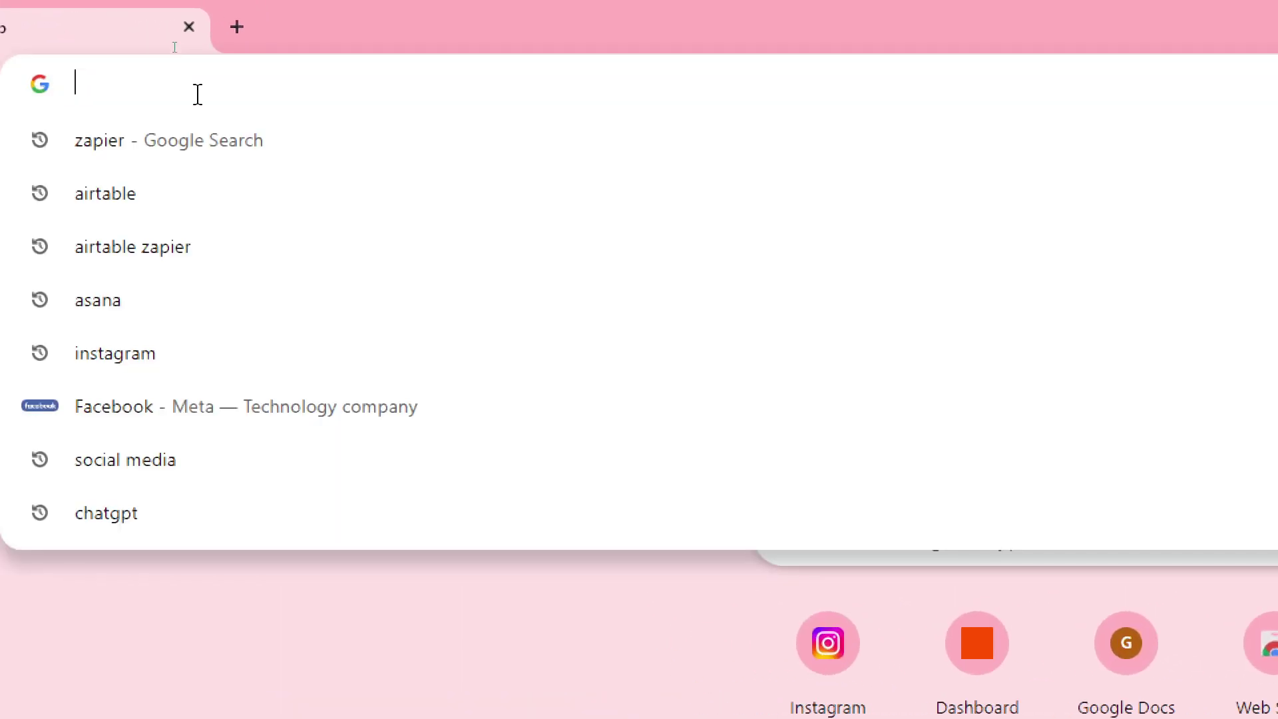
left_click(169, 137)
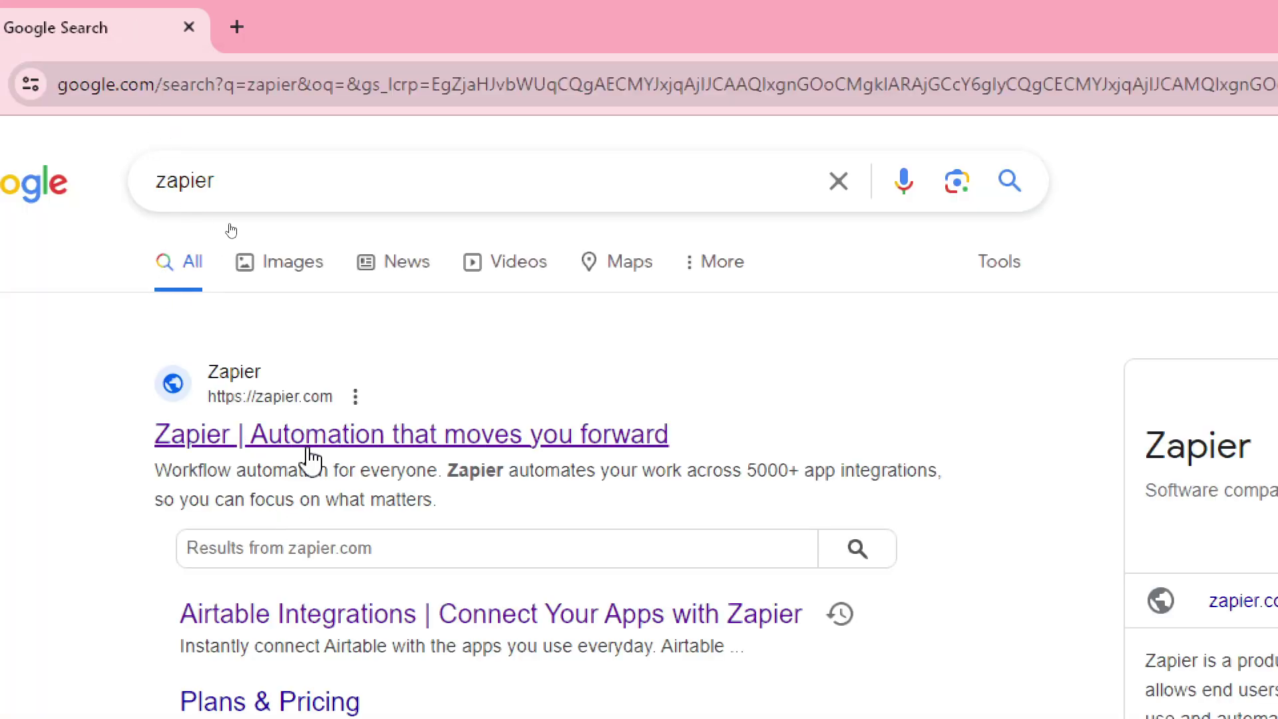
left_click(309, 444)
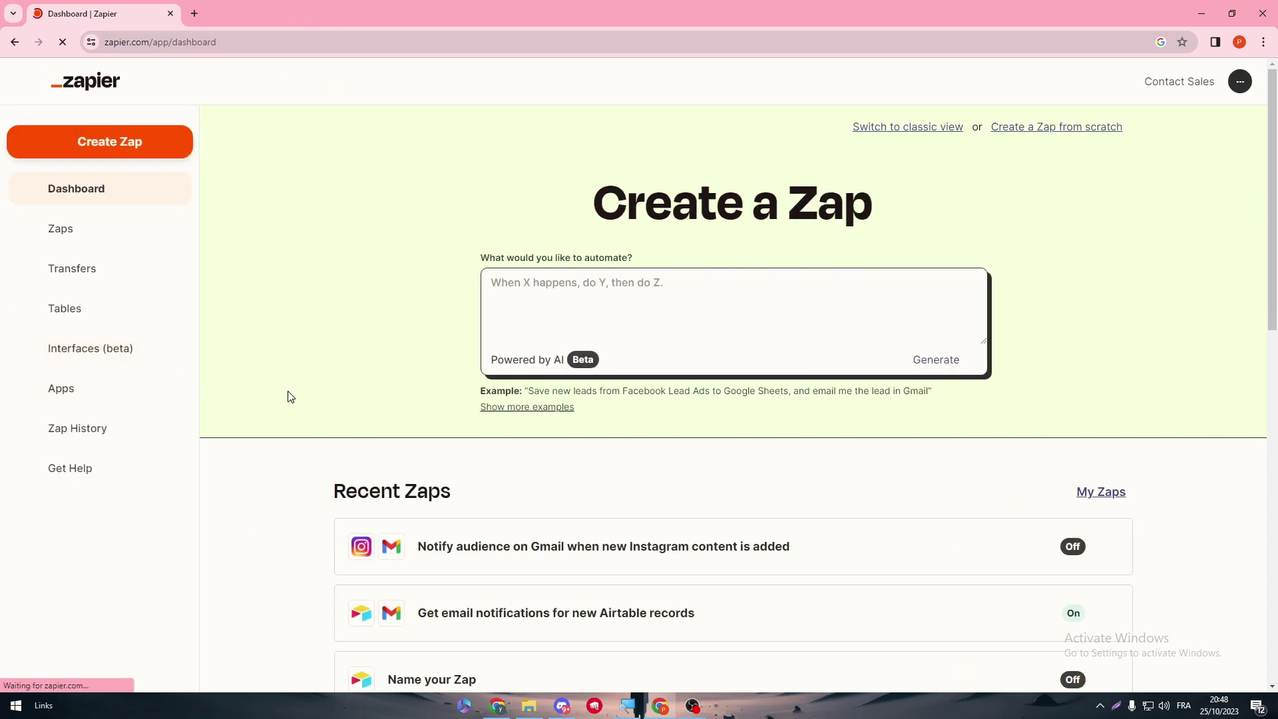
scroll(1276, 213, "down", 4)
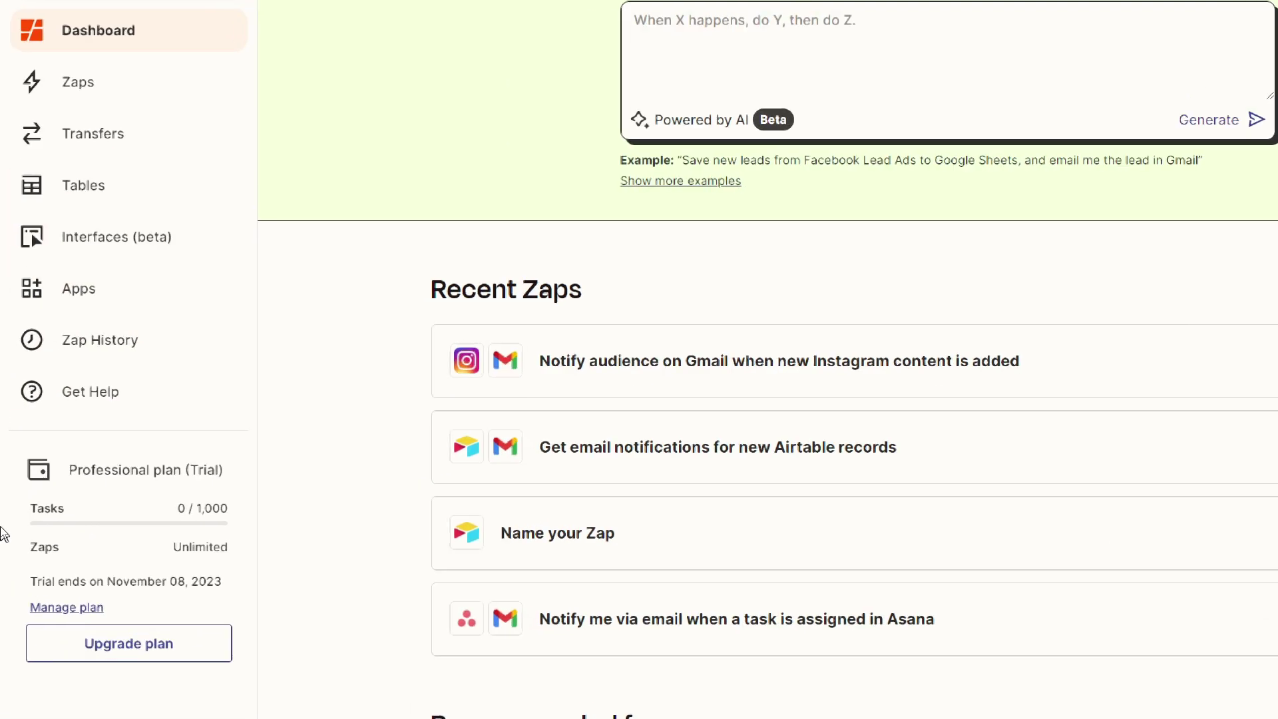
left_click_drag(193, 497, 376, 503)
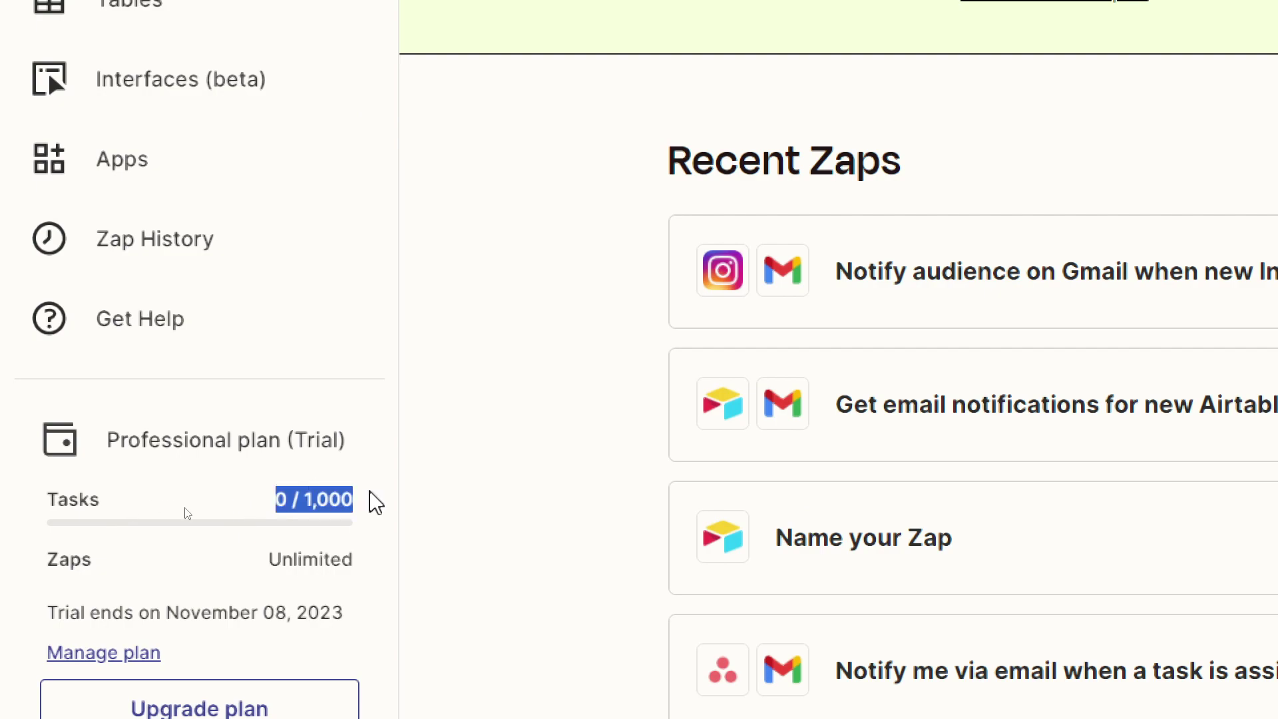
left_click(376, 502)
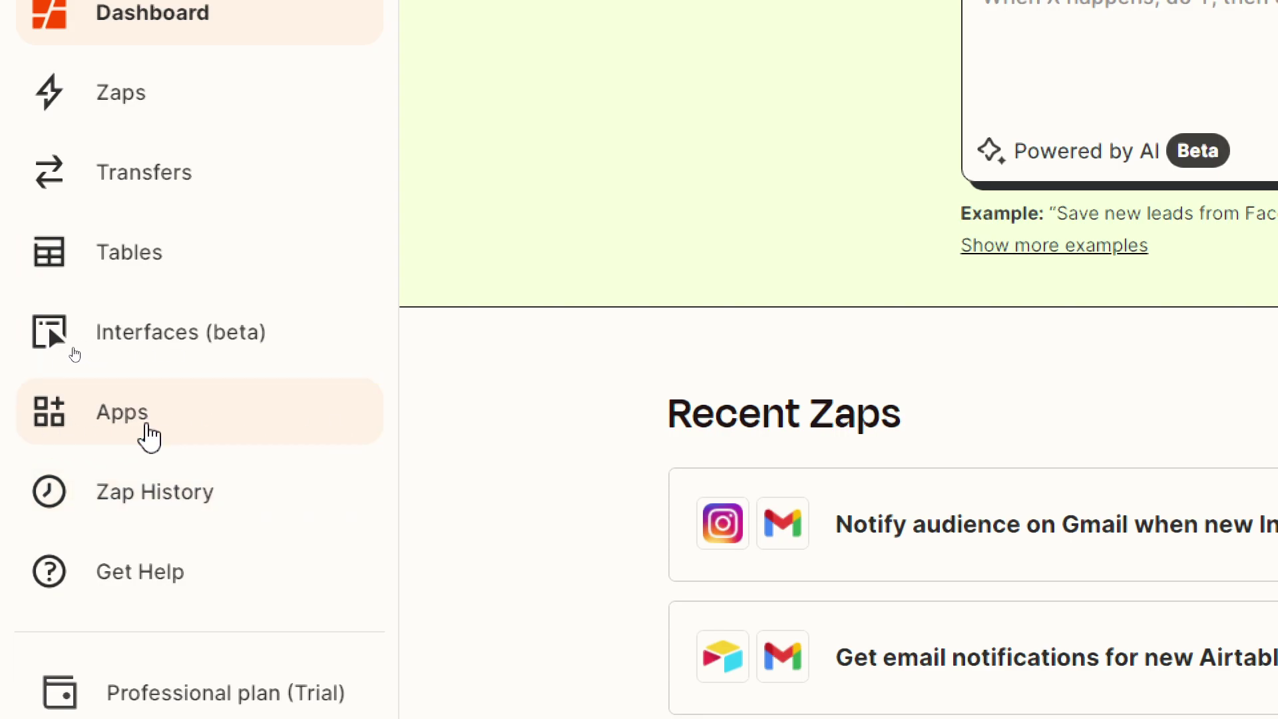
Step: Search the Apps list for 'Calend' to find Calendly
left_click(150, 438)
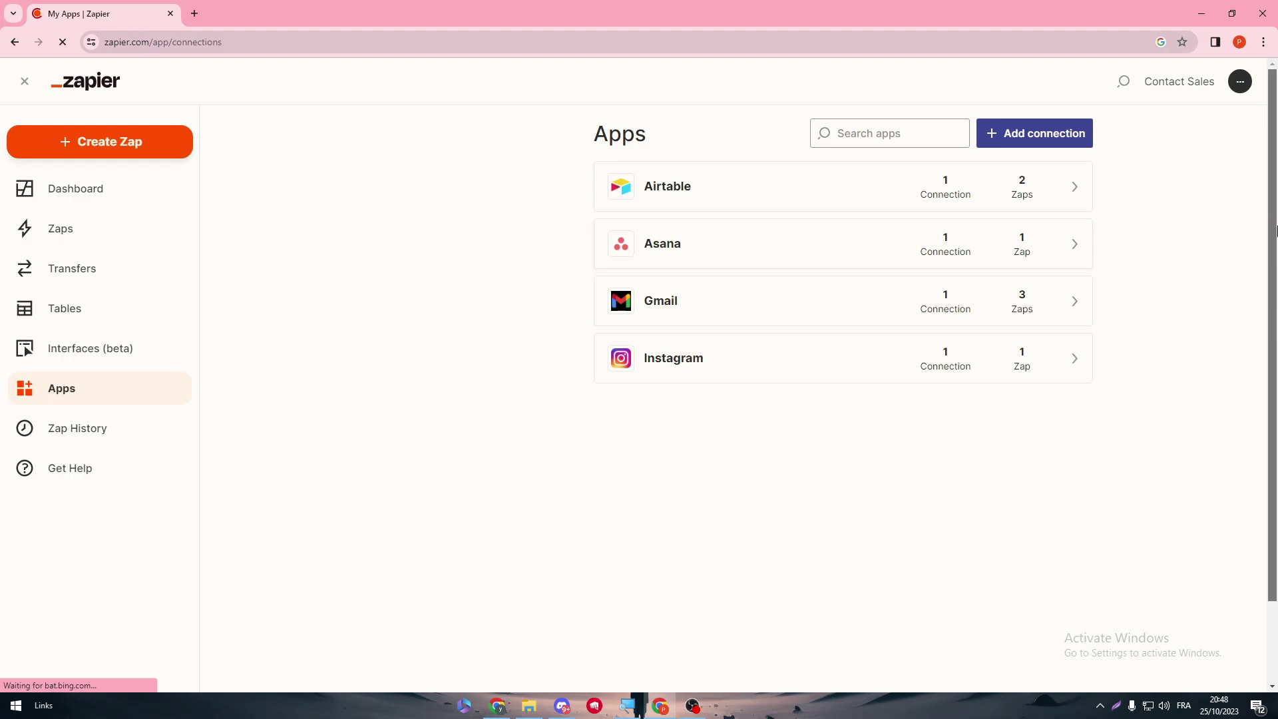
left_click(885, 133)
type("CA")
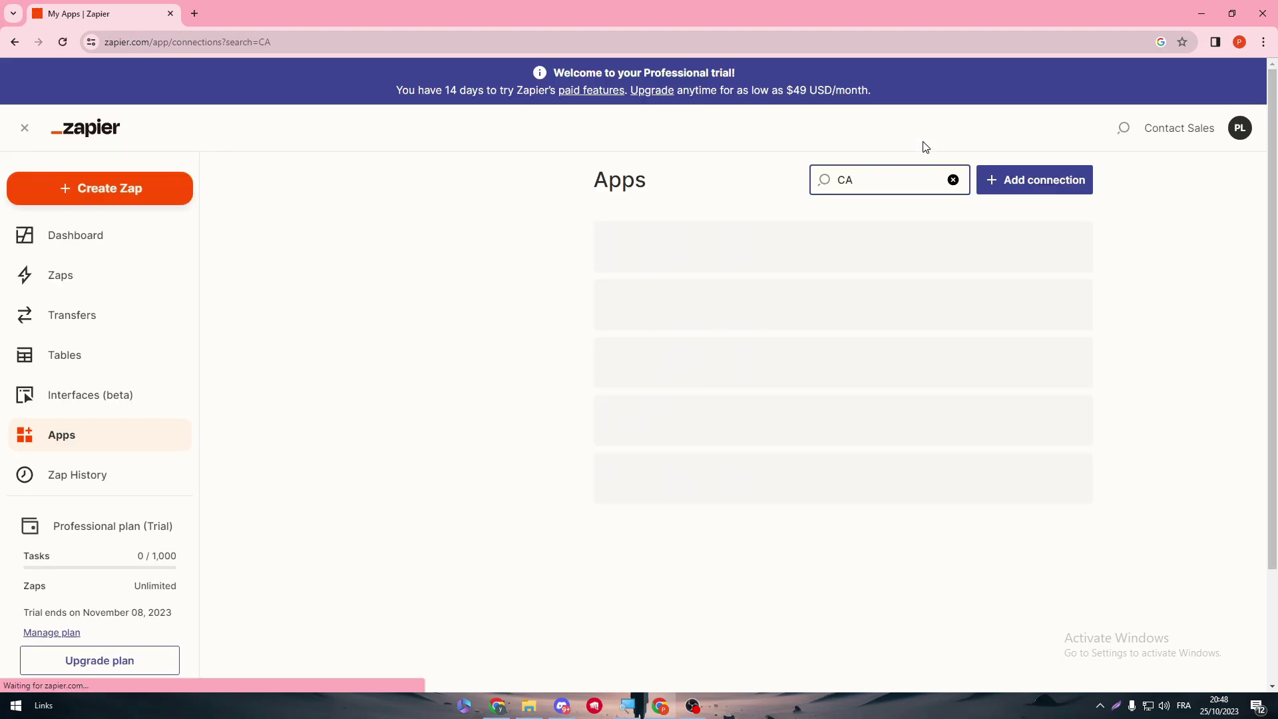
key("BackSpace")
type("alend")
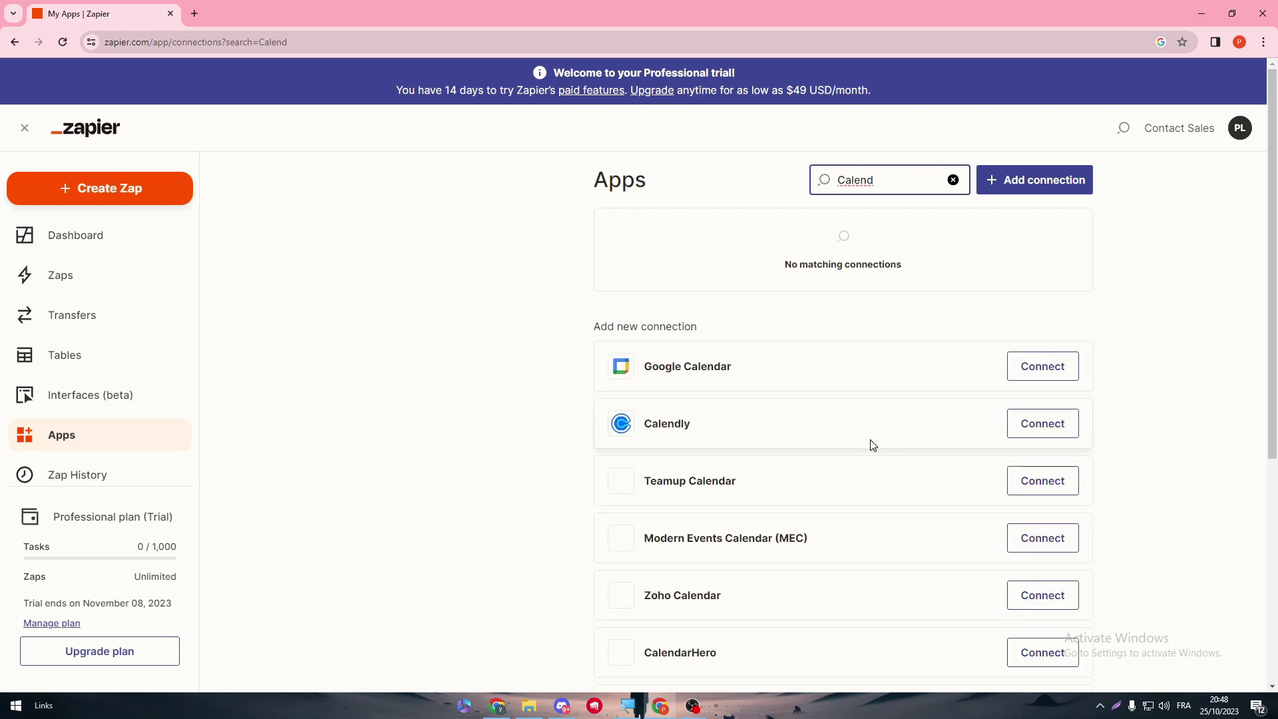
left_click_drag(640, 426, 719, 432)
Step: Start connecting Calendly and move its login popup aside
left_click(1124, 417)
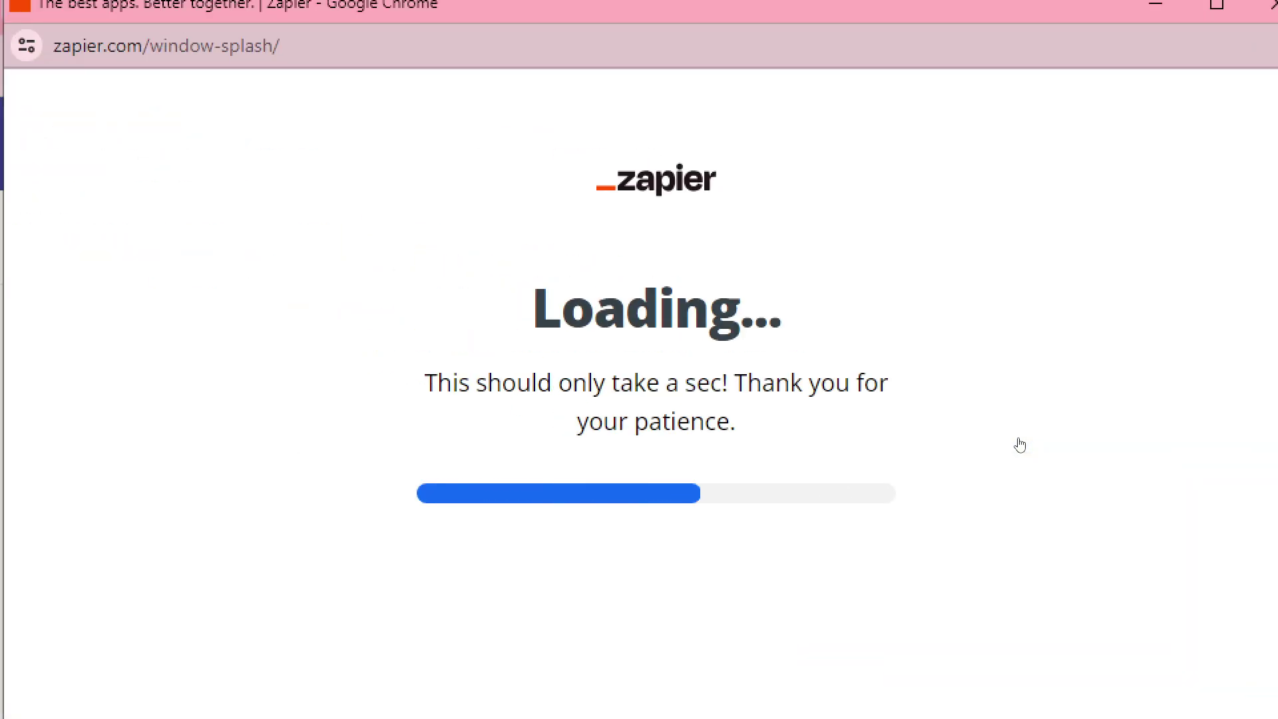
left_click_drag(772, 15, 882, 137)
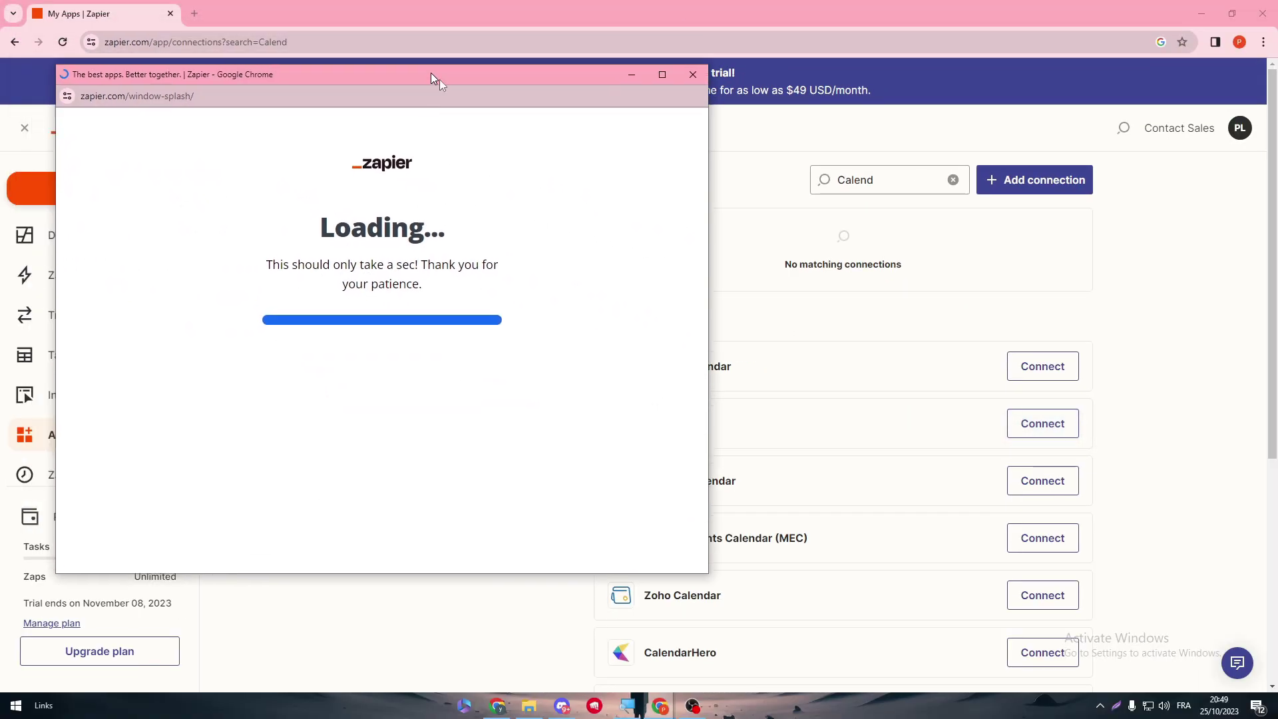
left_click_drag(432, 78, 700, 124)
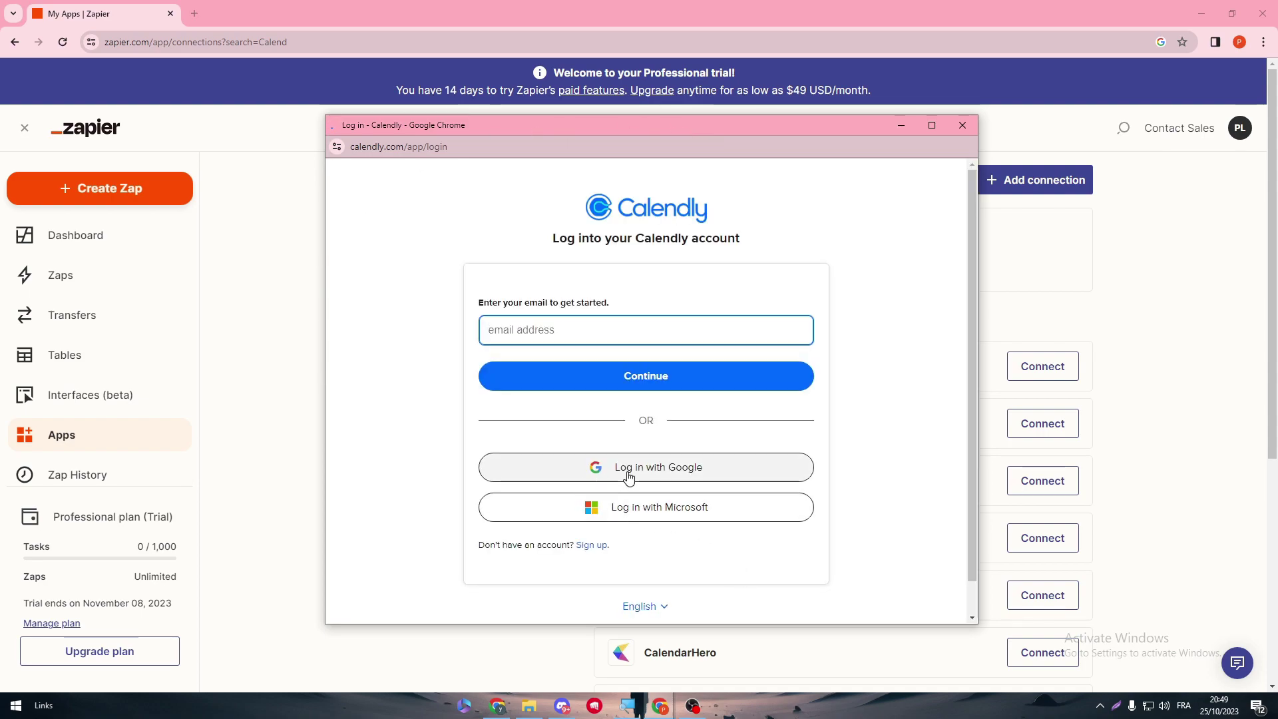
Step: Log in to Calendly with the Google account and allow access
left_click(588, 470)
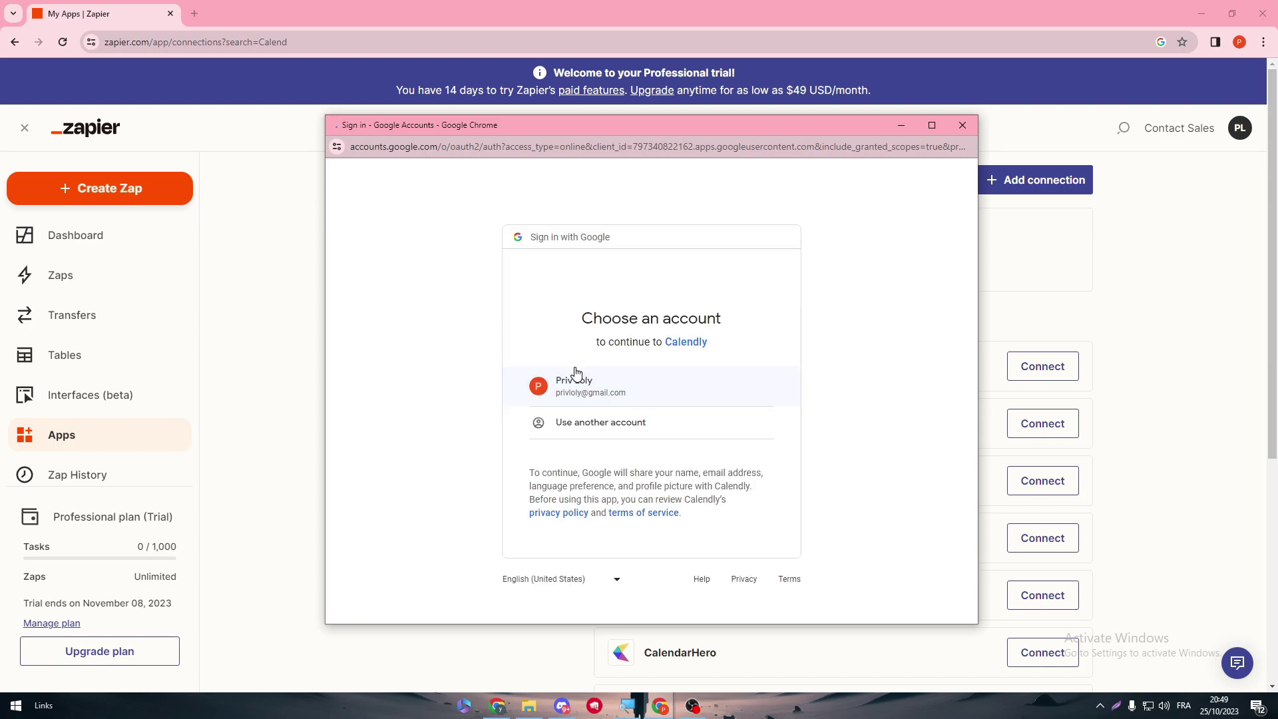
left_click(620, 384)
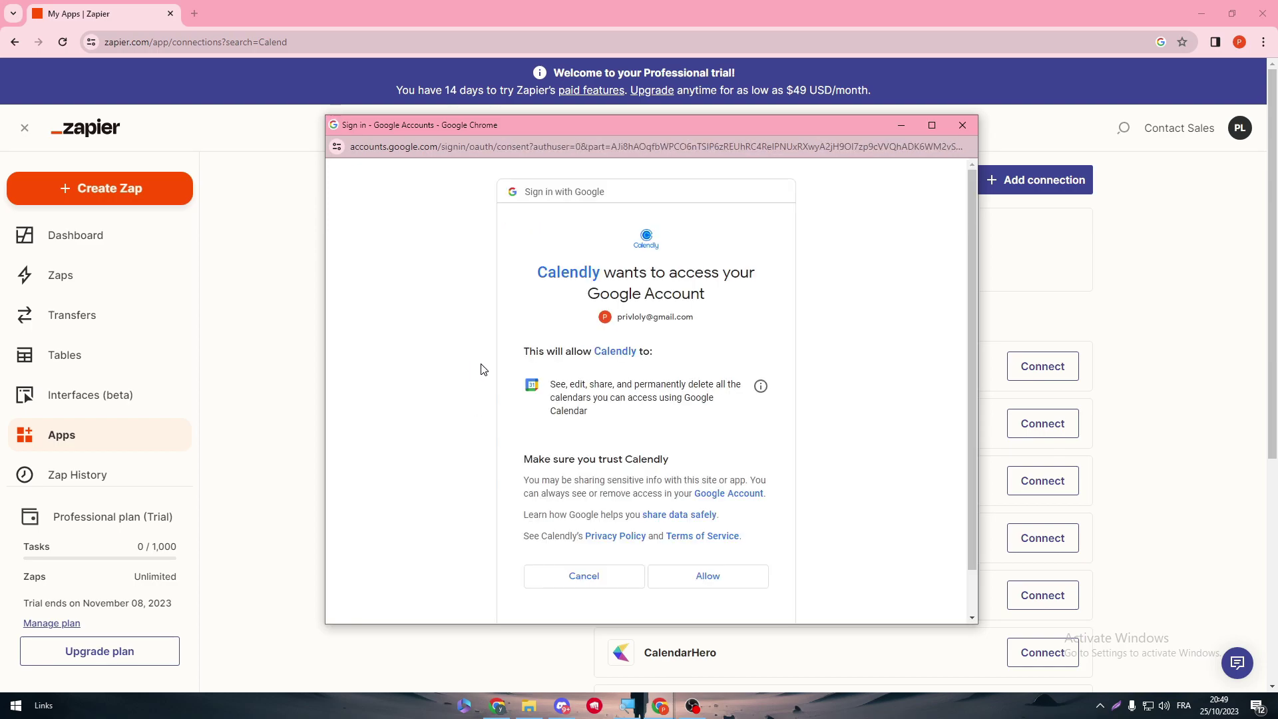
left_click(688, 572)
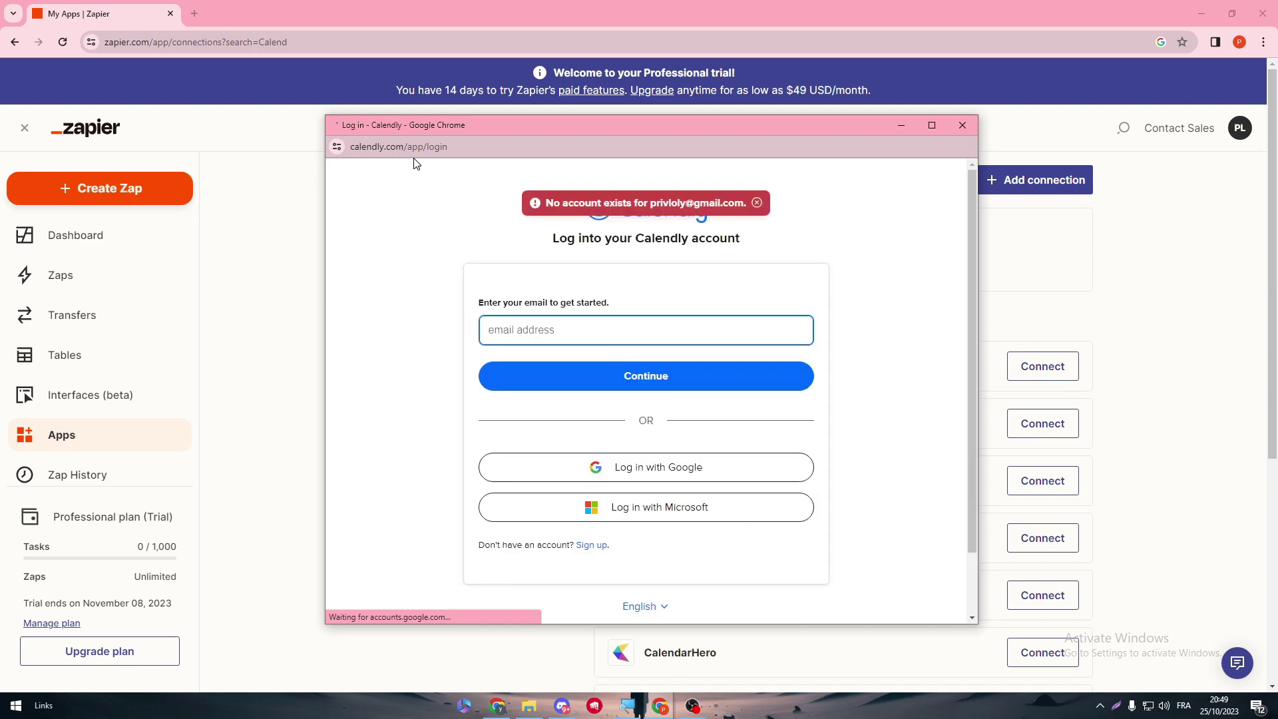
Step: Sign up for a new Calendly account with Google and grant calendar access
left_click(591, 544)
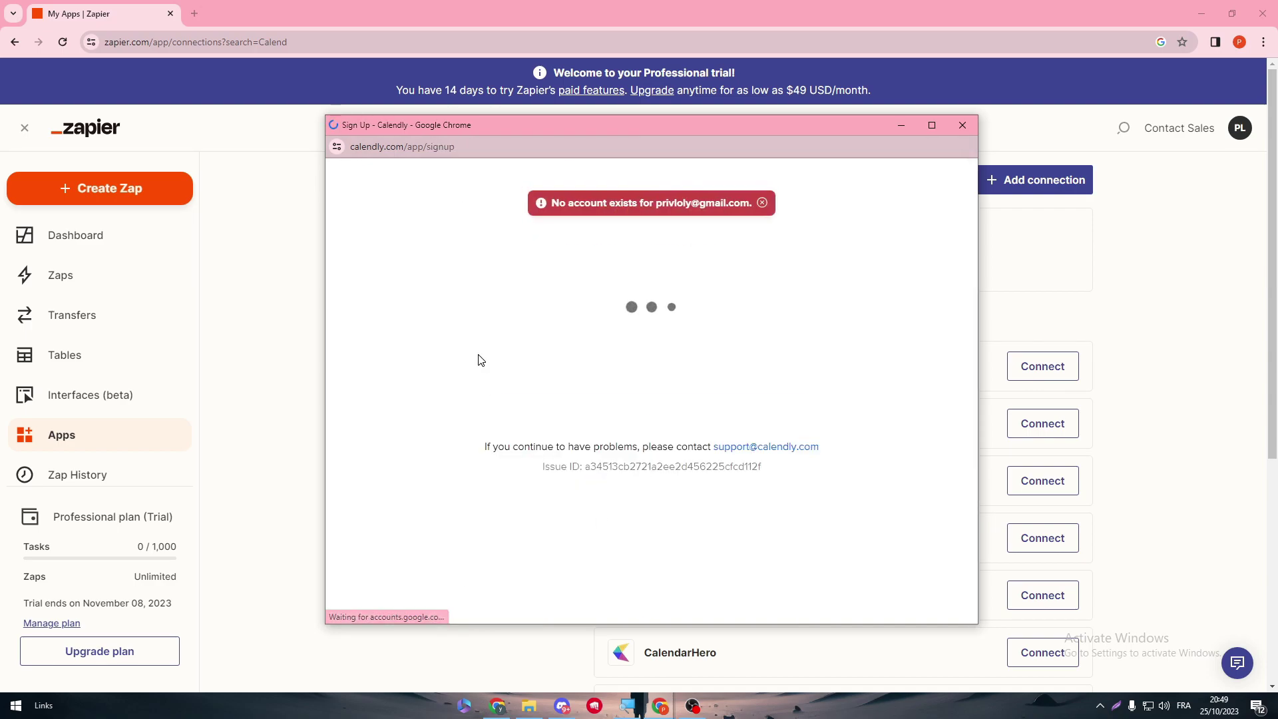
left_click(664, 468)
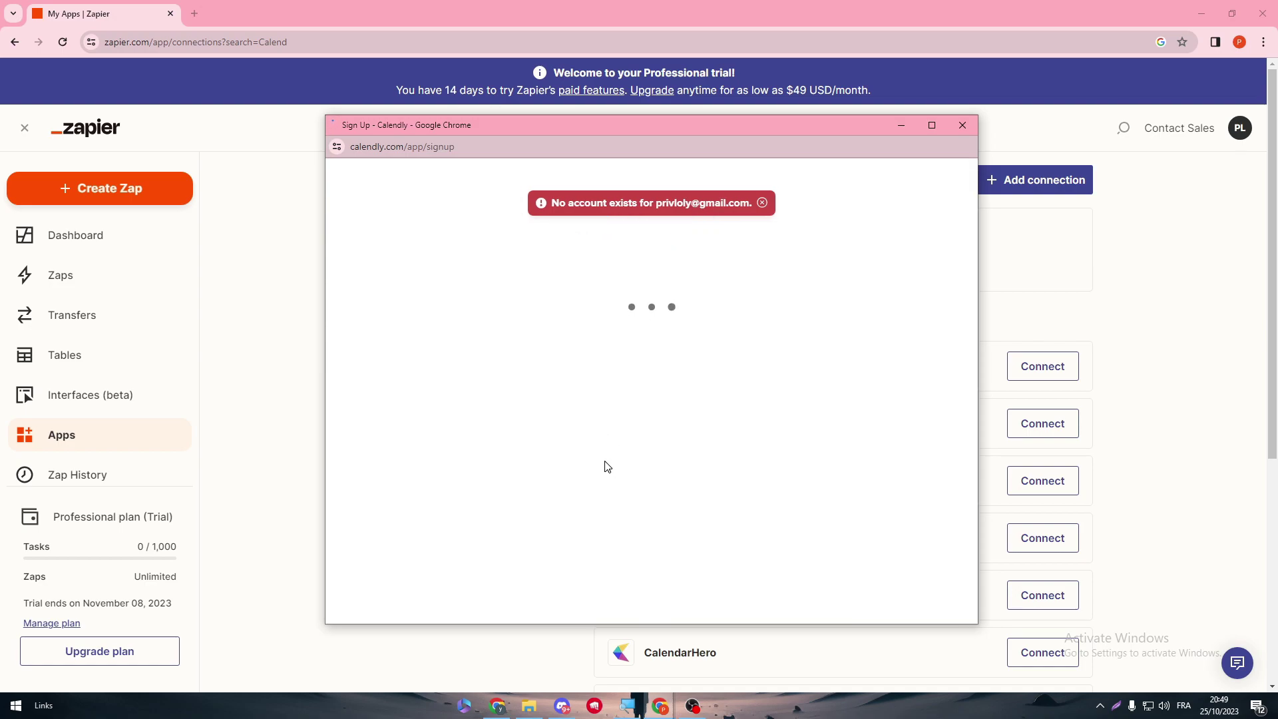
left_click(569, 383)
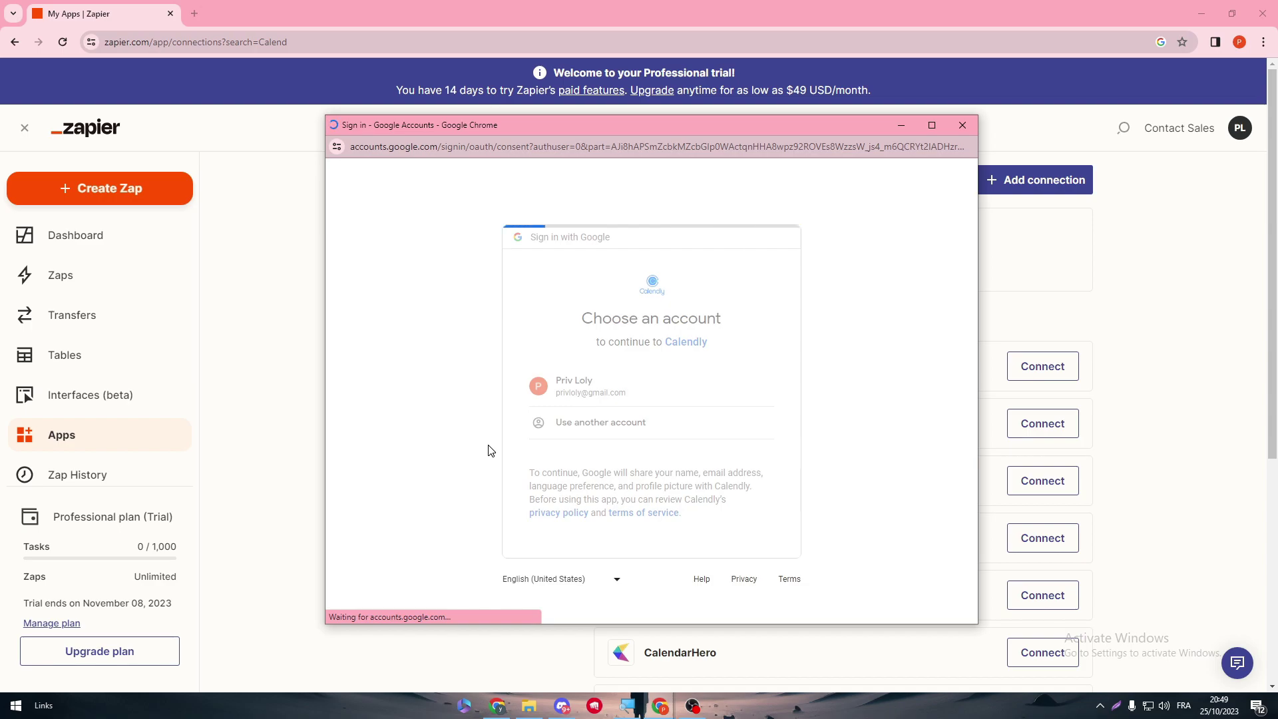
left_click(678, 577)
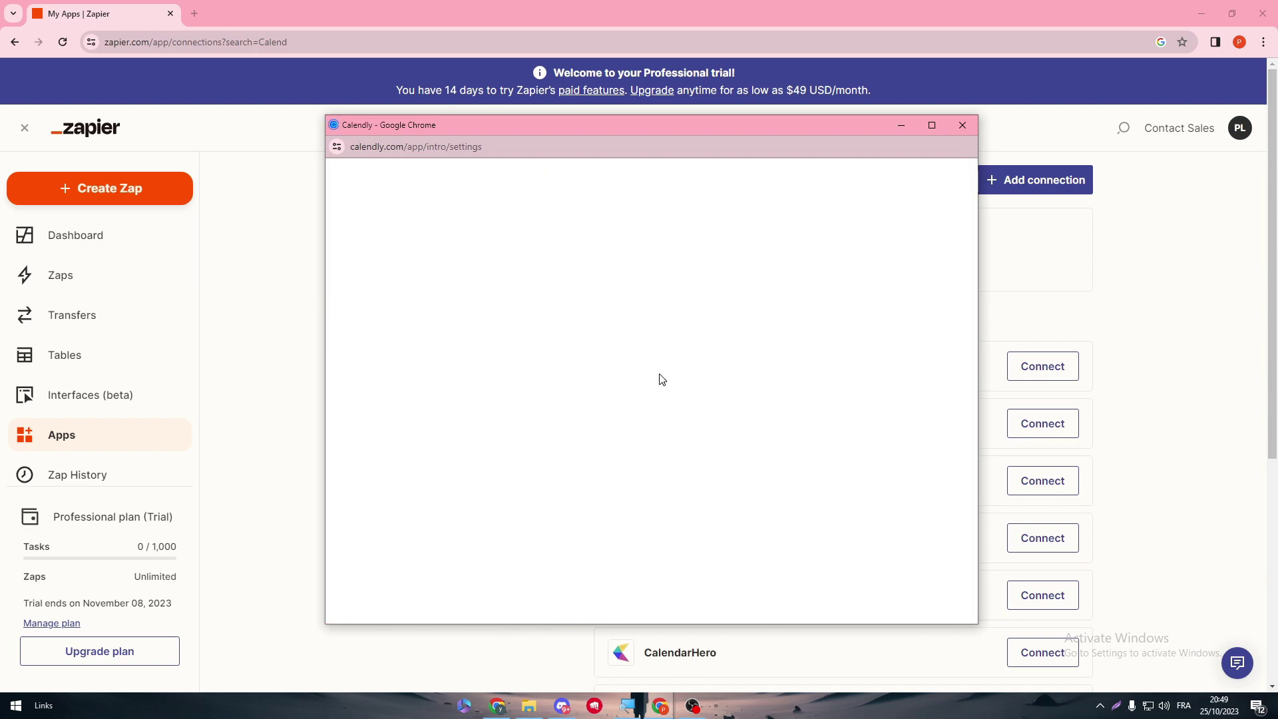
Step: Accept cookies, skip the URL, calendar and availability steps, and finish with Education as role
left_click(738, 571)
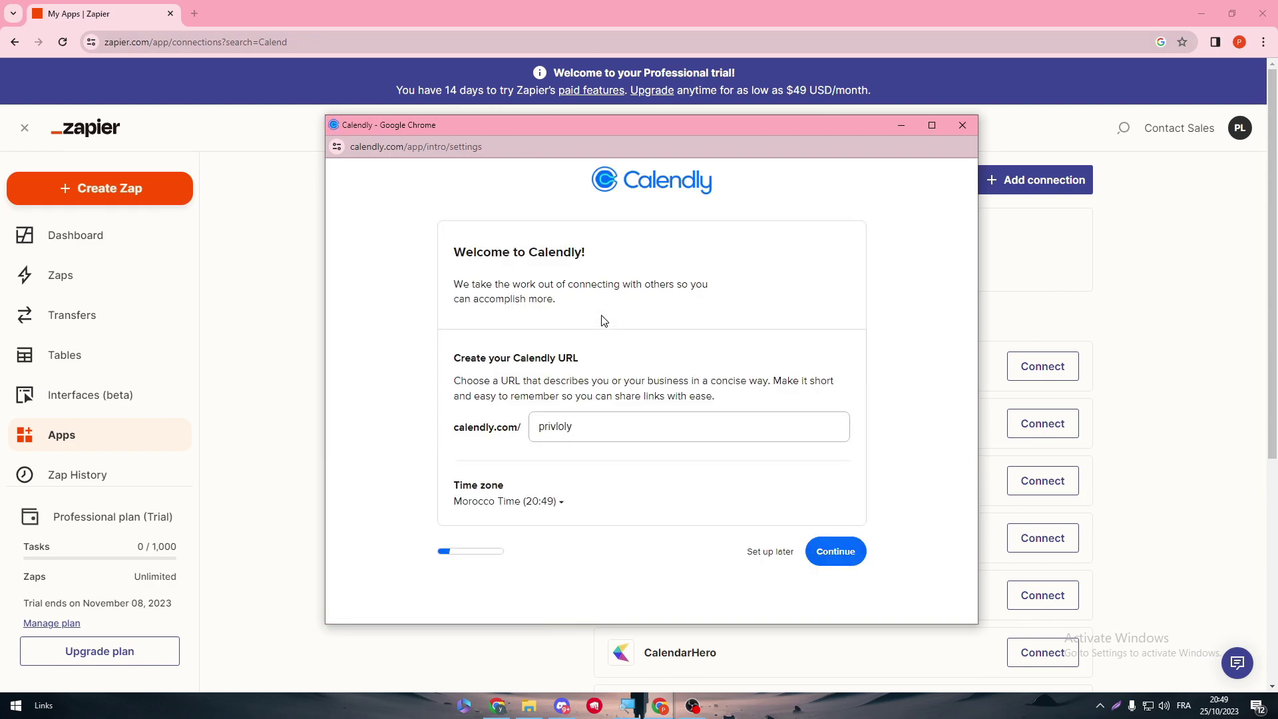
left_click(773, 553)
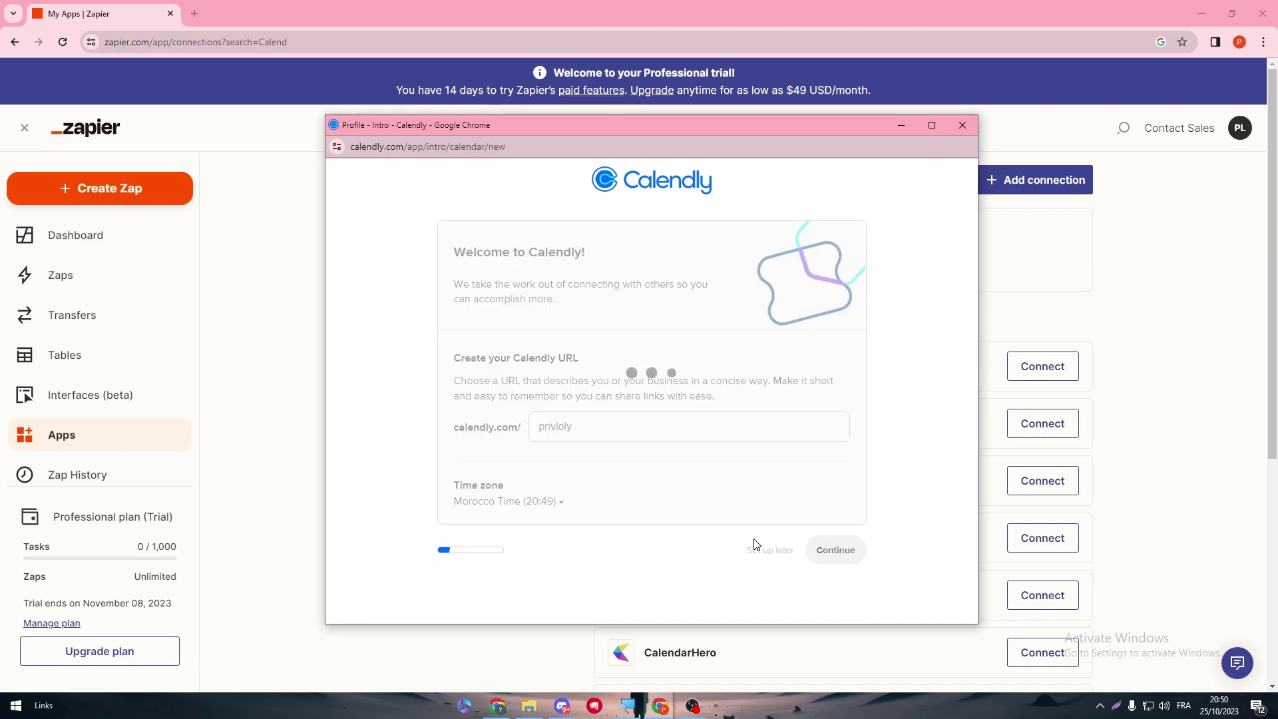
left_click(767, 526)
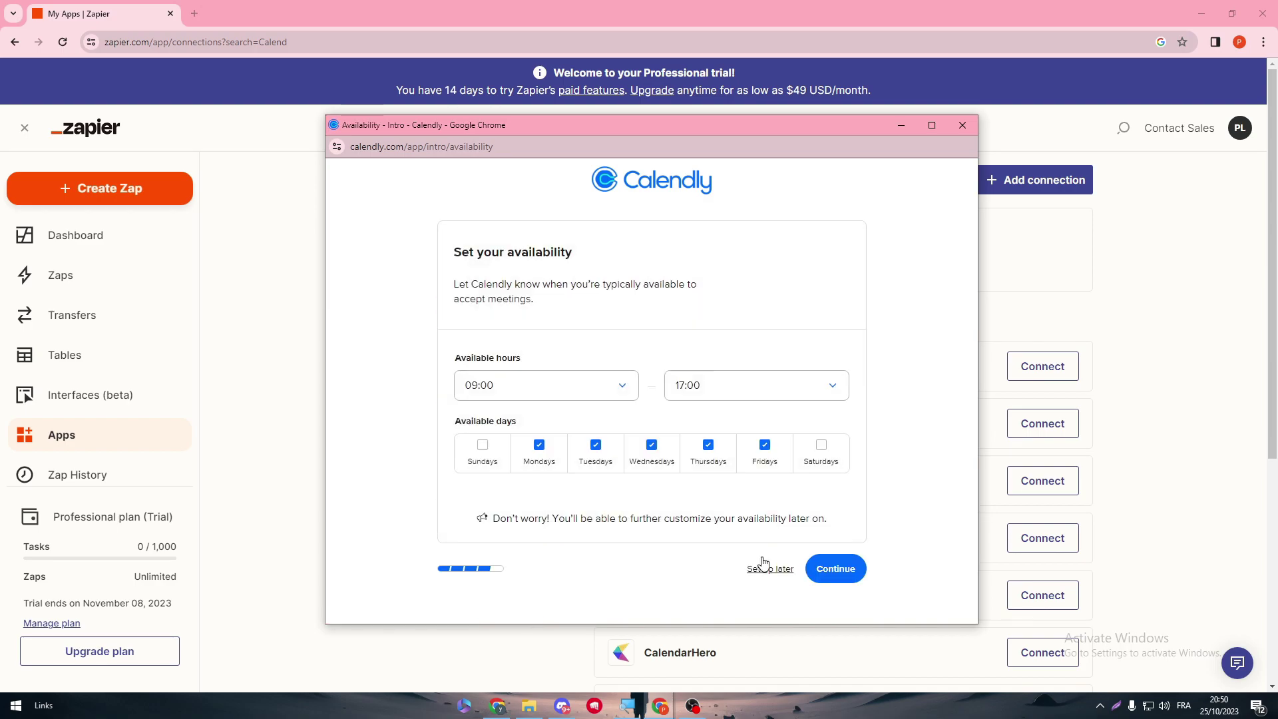
left_click(756, 557)
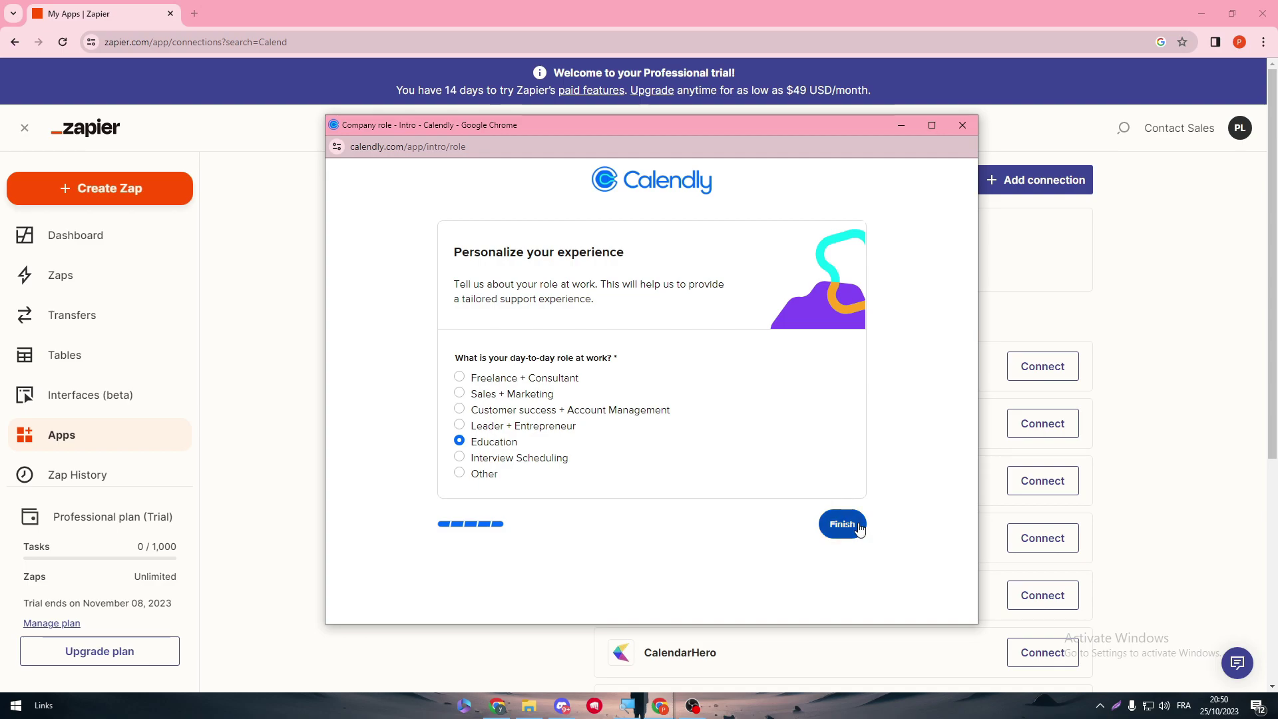
left_click(842, 524)
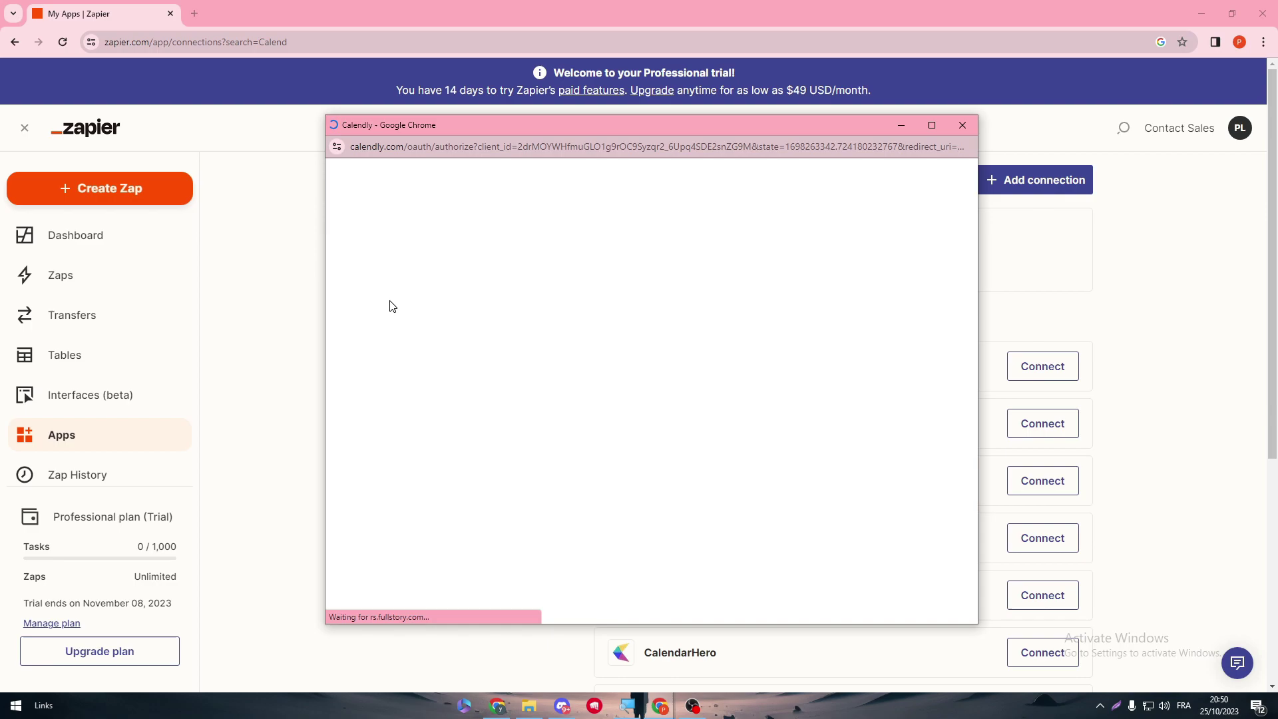
Step: Authorize Calendly for Zapier so the new Calendly connection appears in Zapier
mouse_move(701, 126)
left_mouse_down()
mouse_move(685, 126)
mouse_move(705, 138)
left_mouse_up()
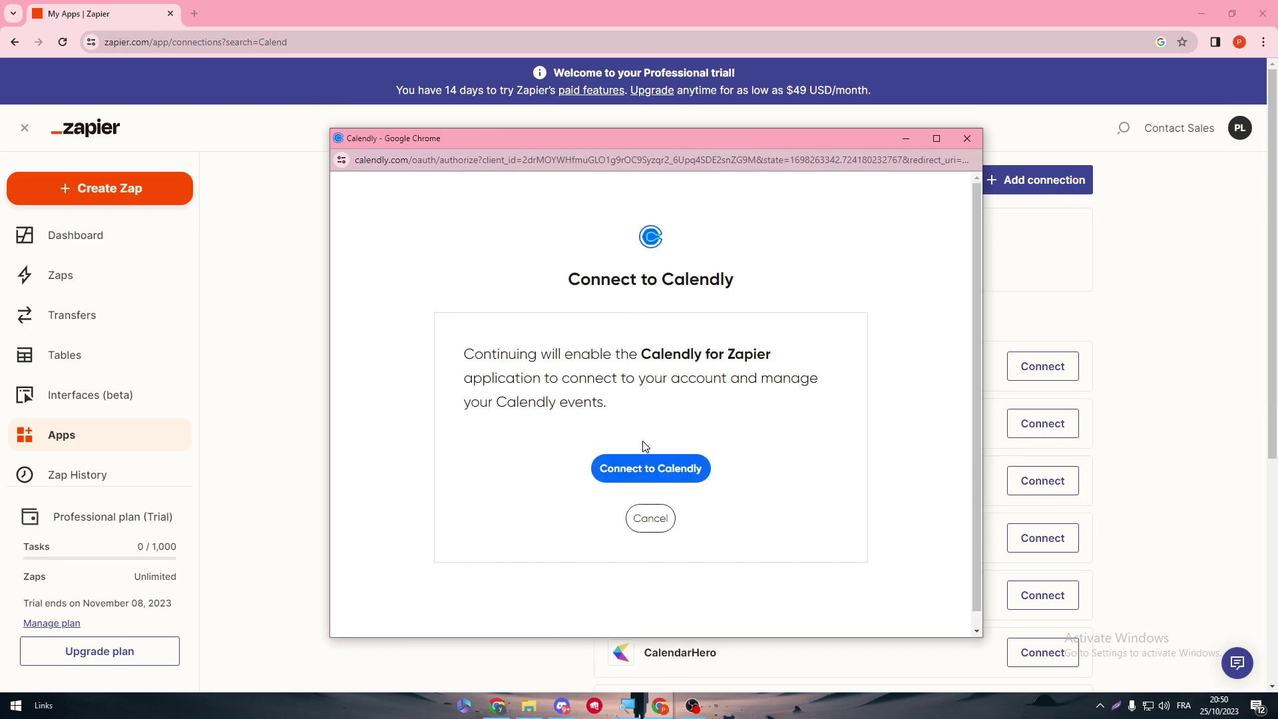
left_click(663, 471)
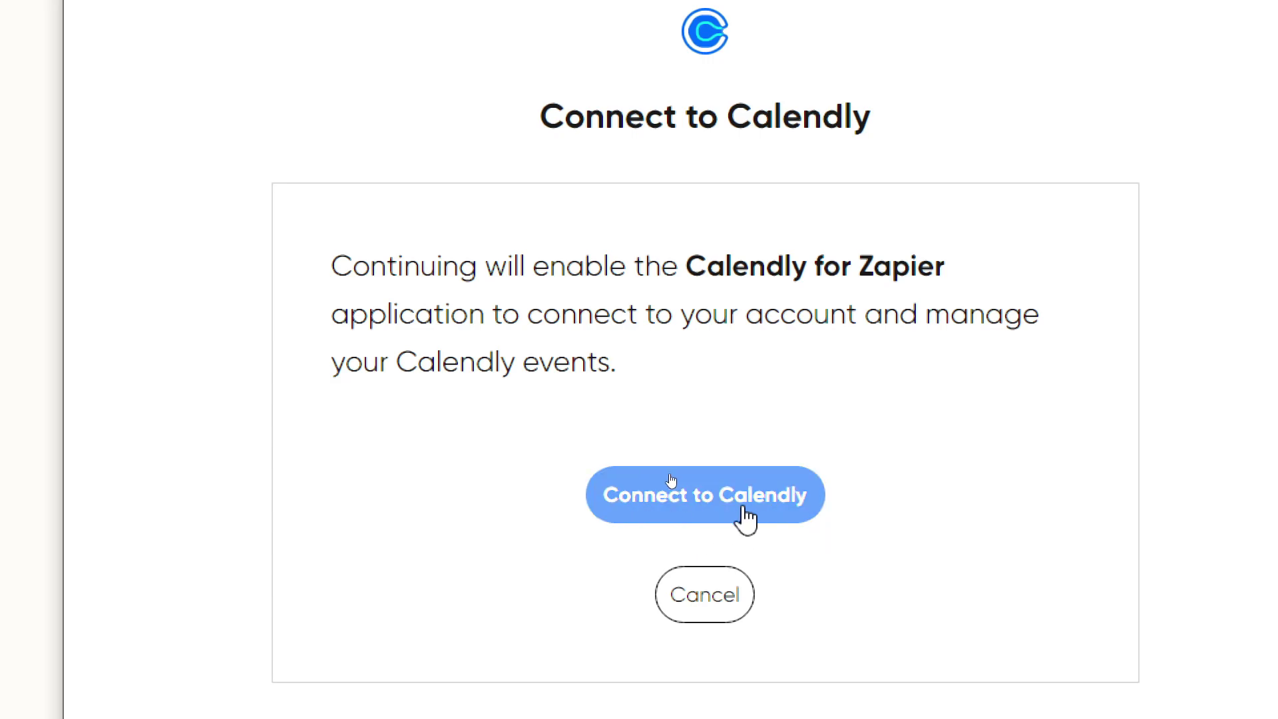
left_click(697, 509)
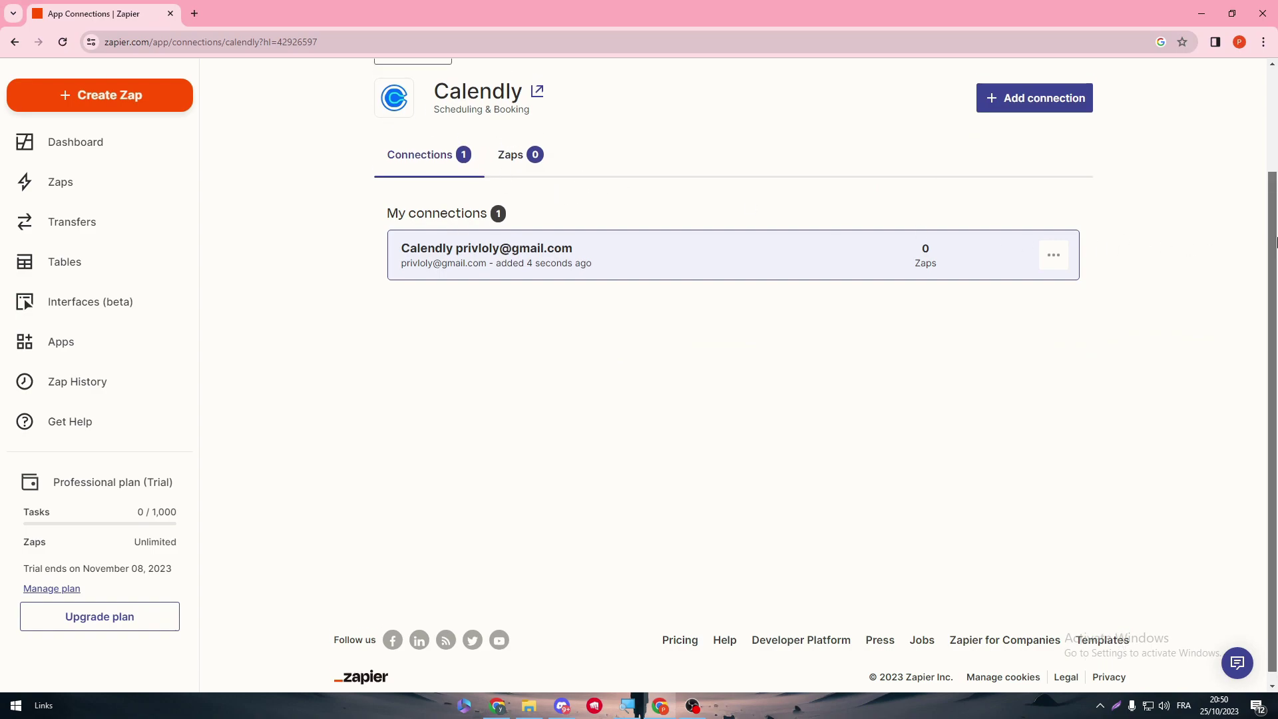
Step: Run Test connection on the Calendly connection card and confirm it succeeds
scroll(861, 215, "up", 2)
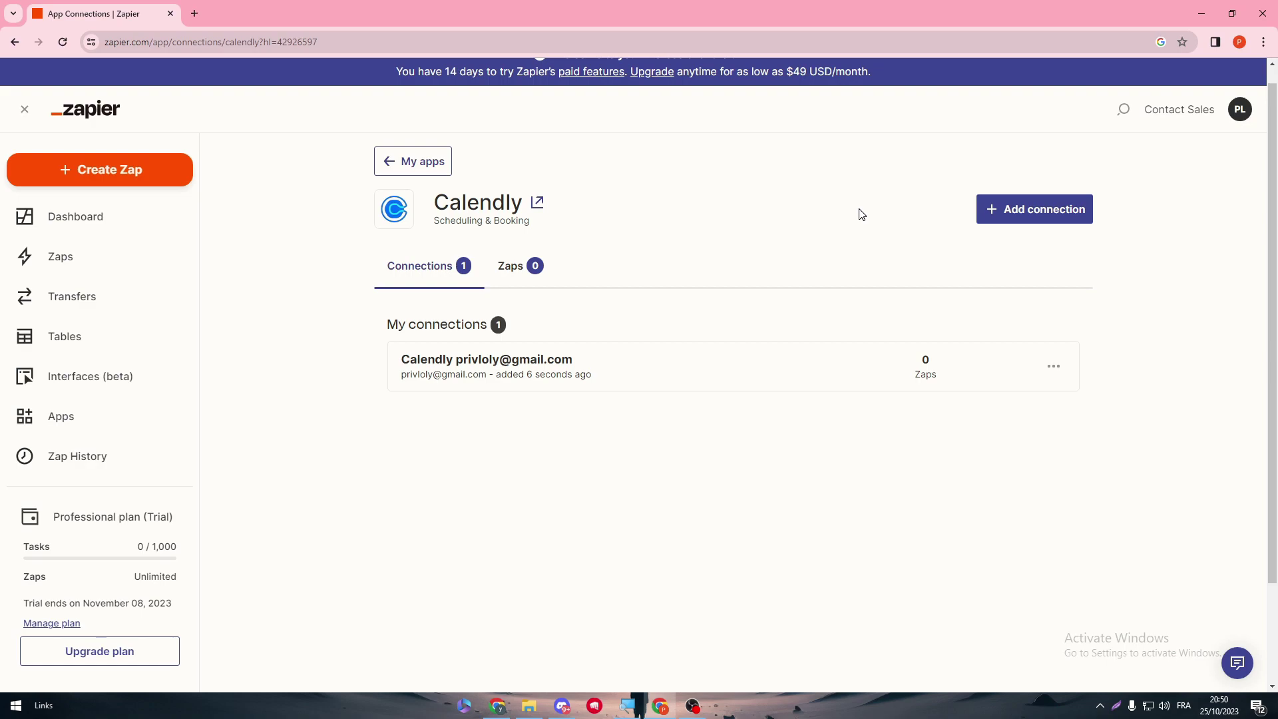
scroll(1236, 296, "down", 1)
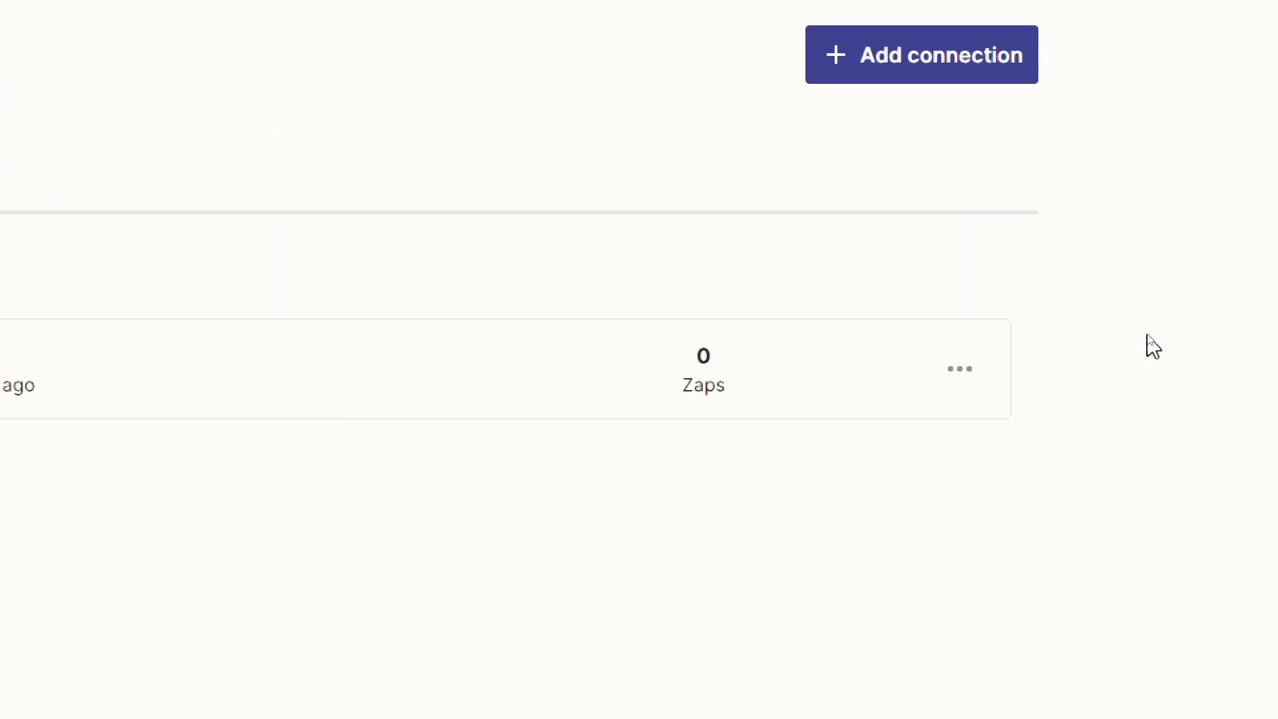
left_click(959, 370)
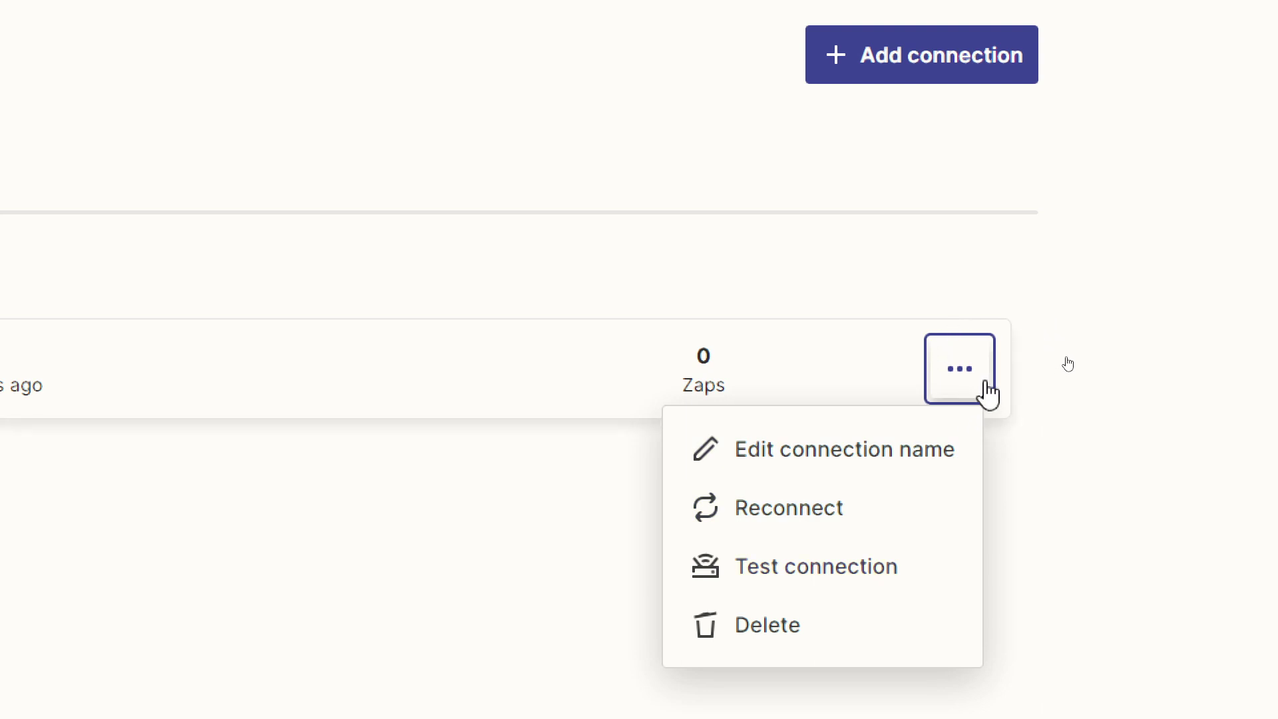
left_click(824, 576)
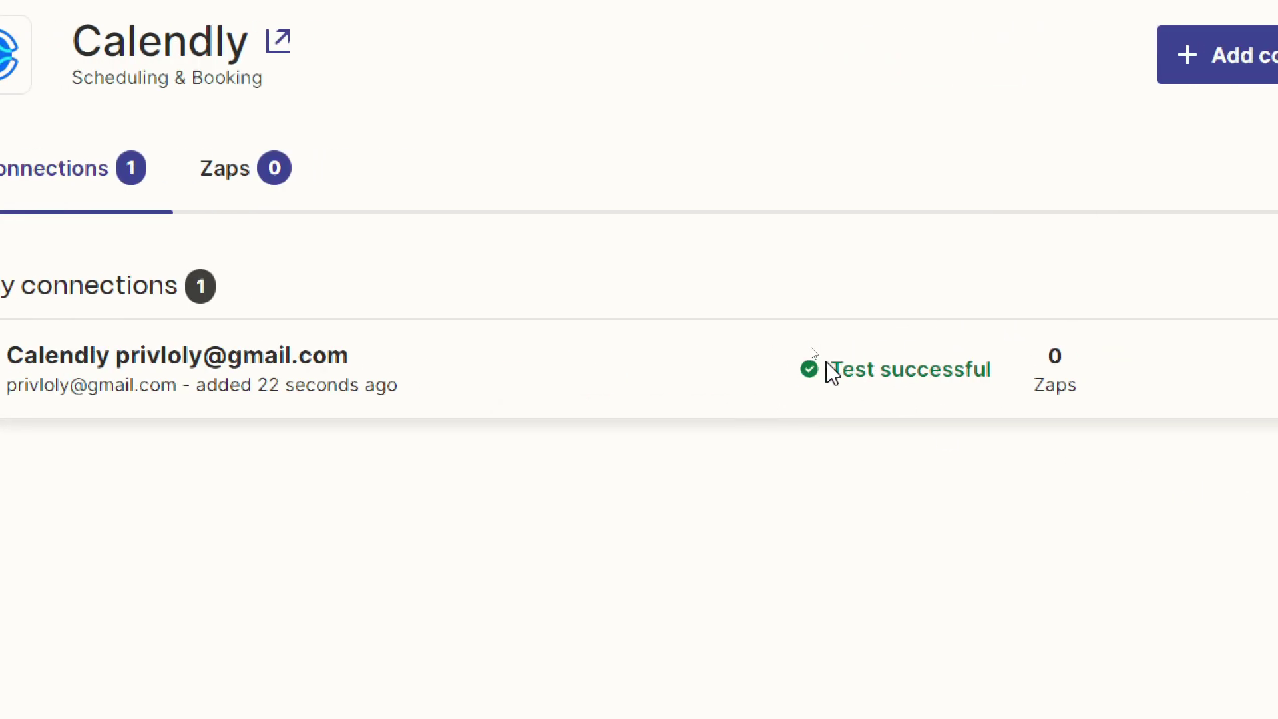
left_click_drag(530, 370, 696, 373)
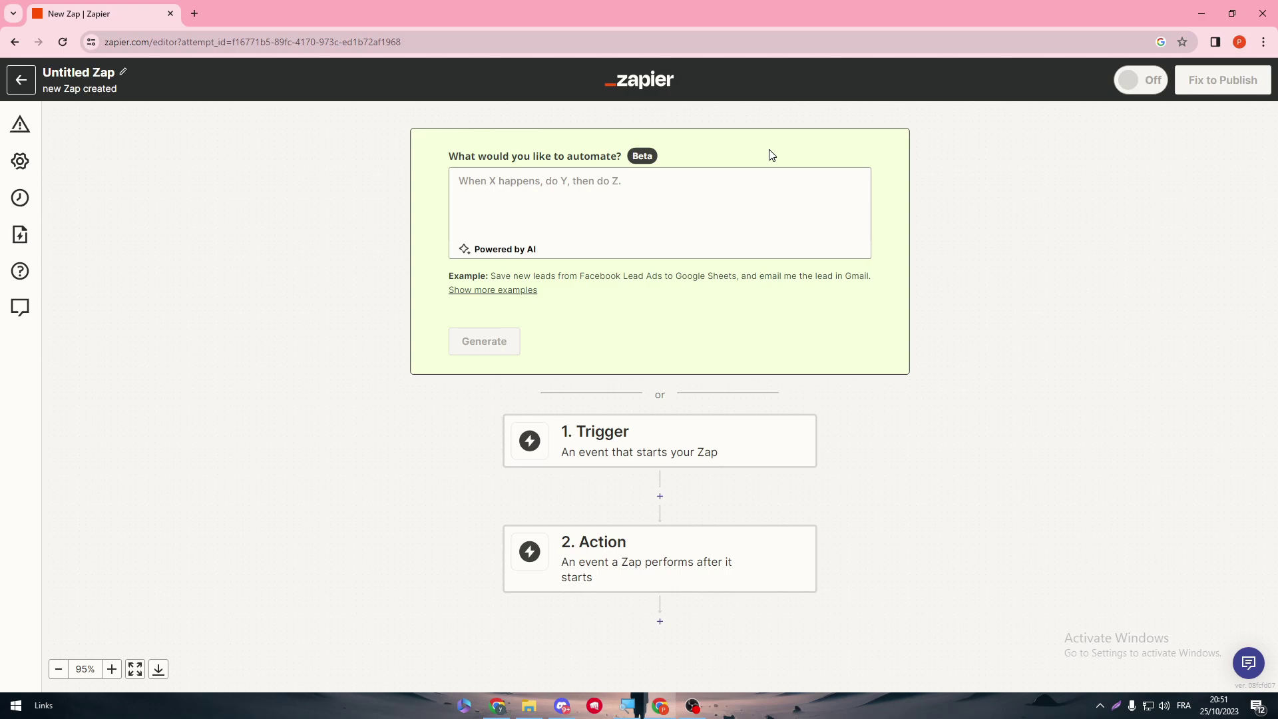
Step: Select the 'What would you like to automate?' box in the new Untitled Zap
left_click(567, 200)
Step: Ask Zapier's AI to notify you 3 days before each new Calendly event, and generate
left_click(553, 187)
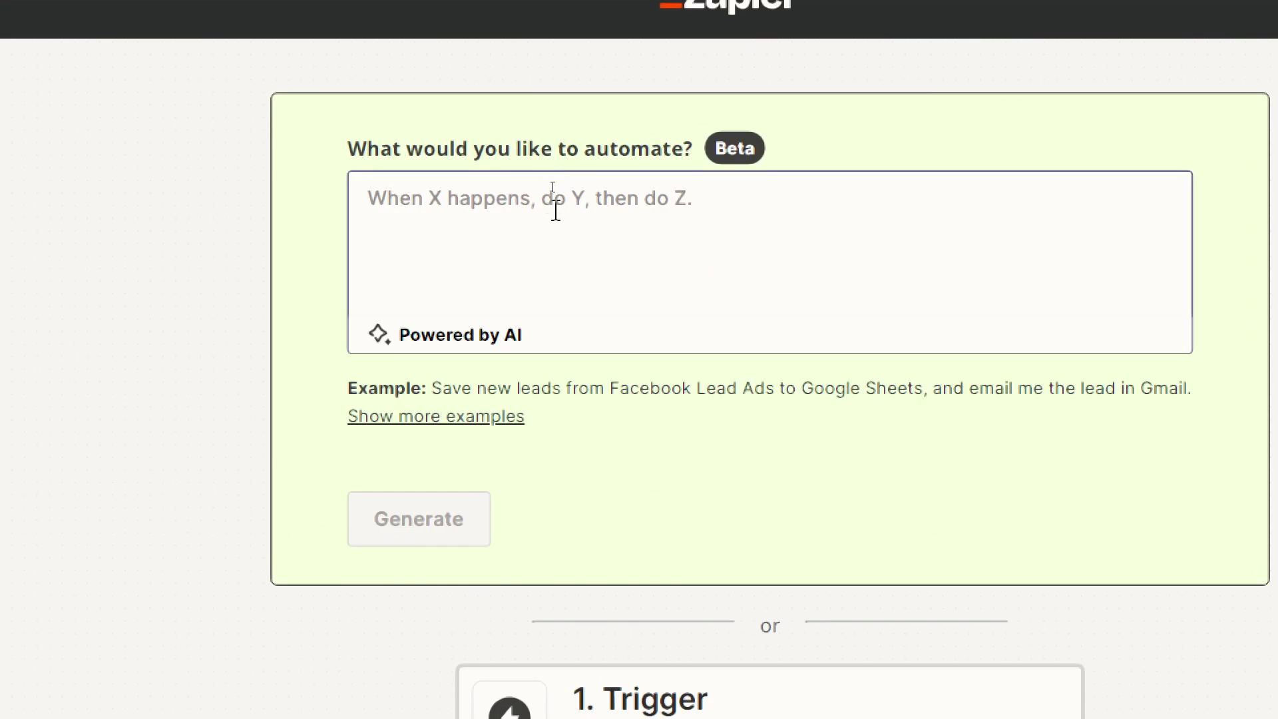
type("when a new ")
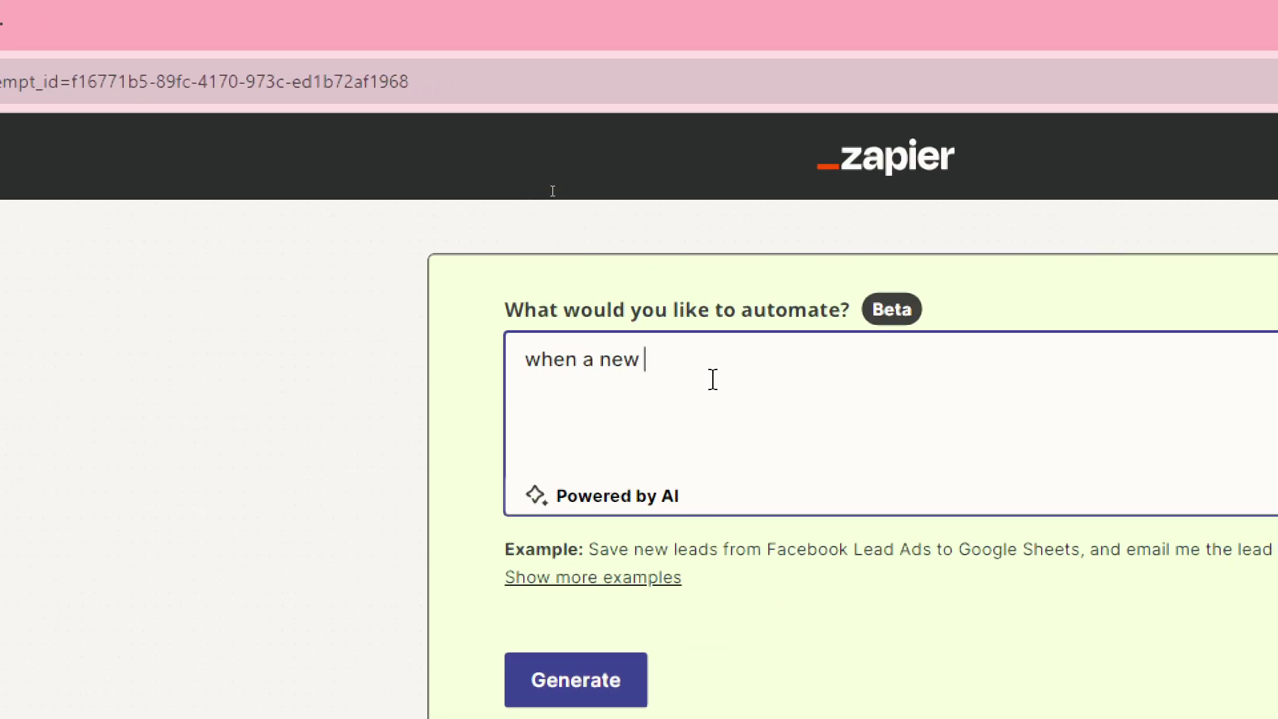
type("event is cr")
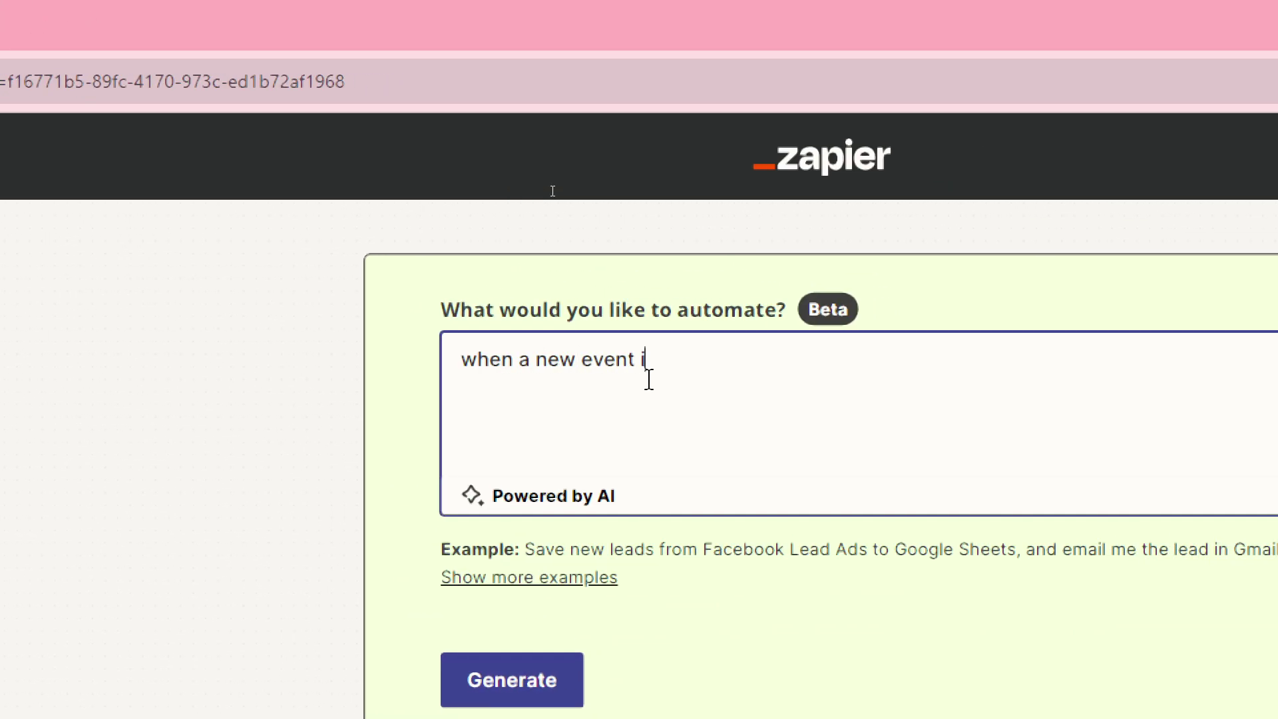
type("eated in calend")
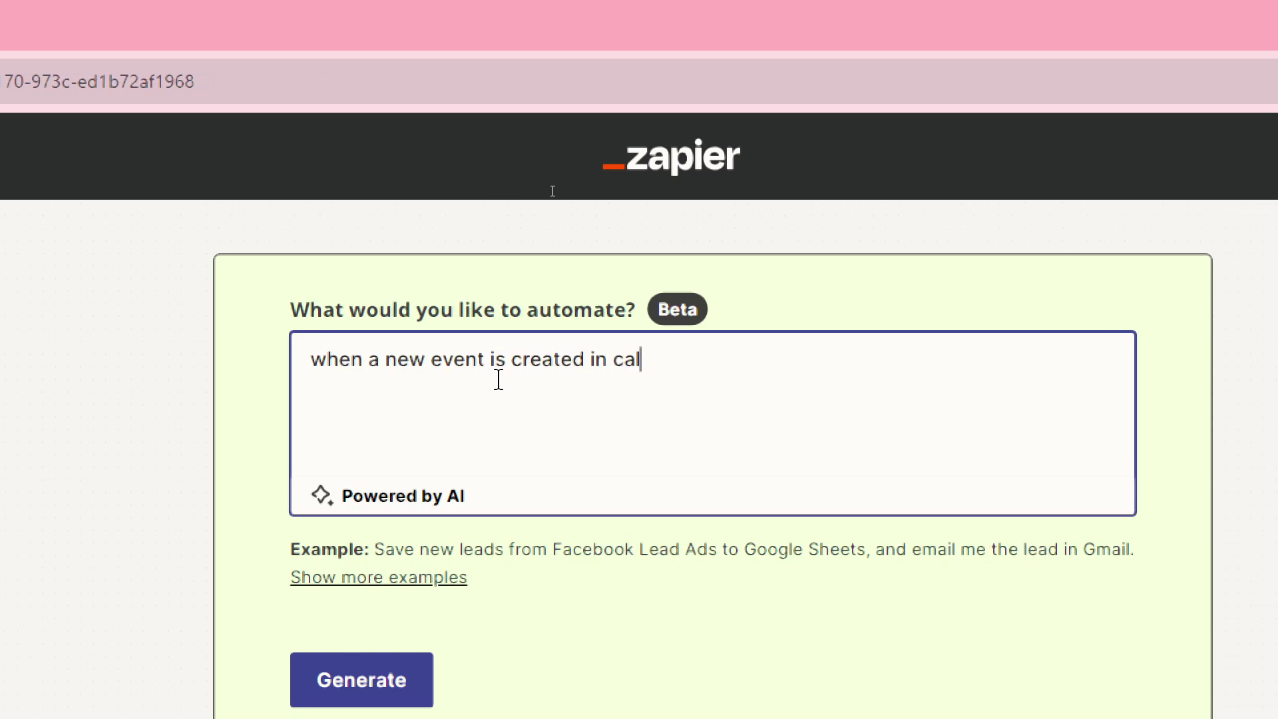
type("ly send ")
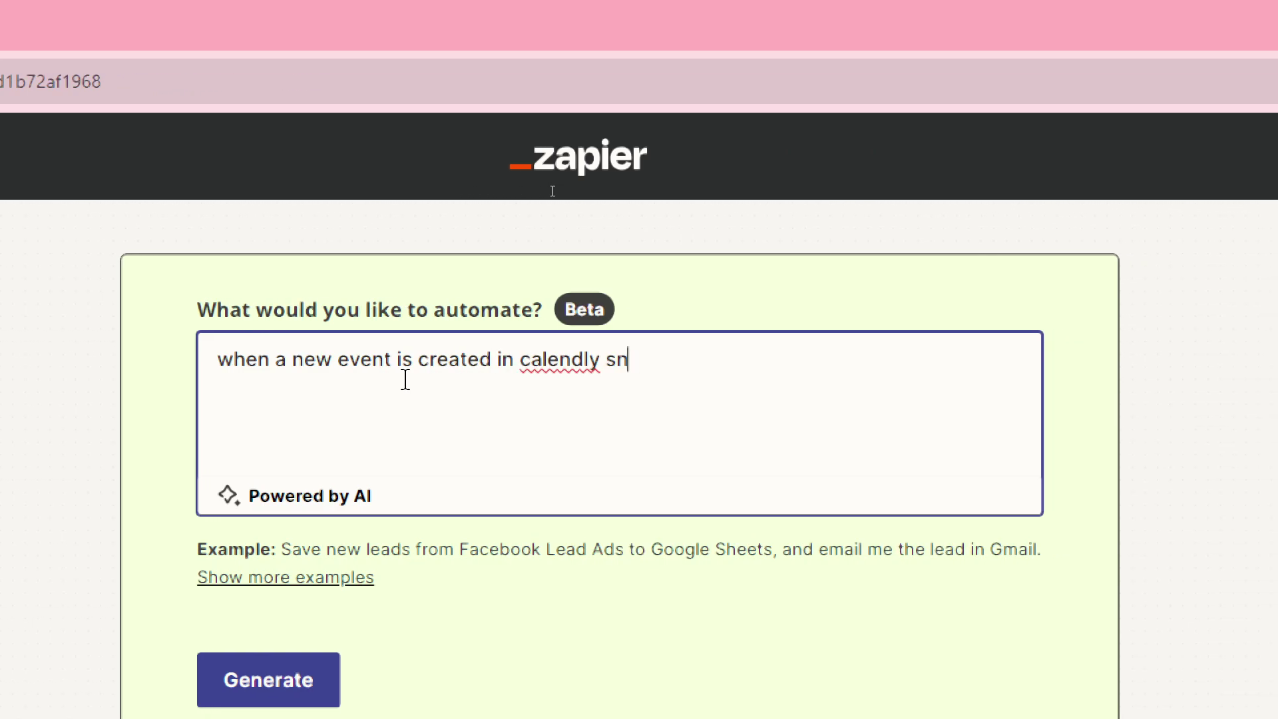
type("me a noti")
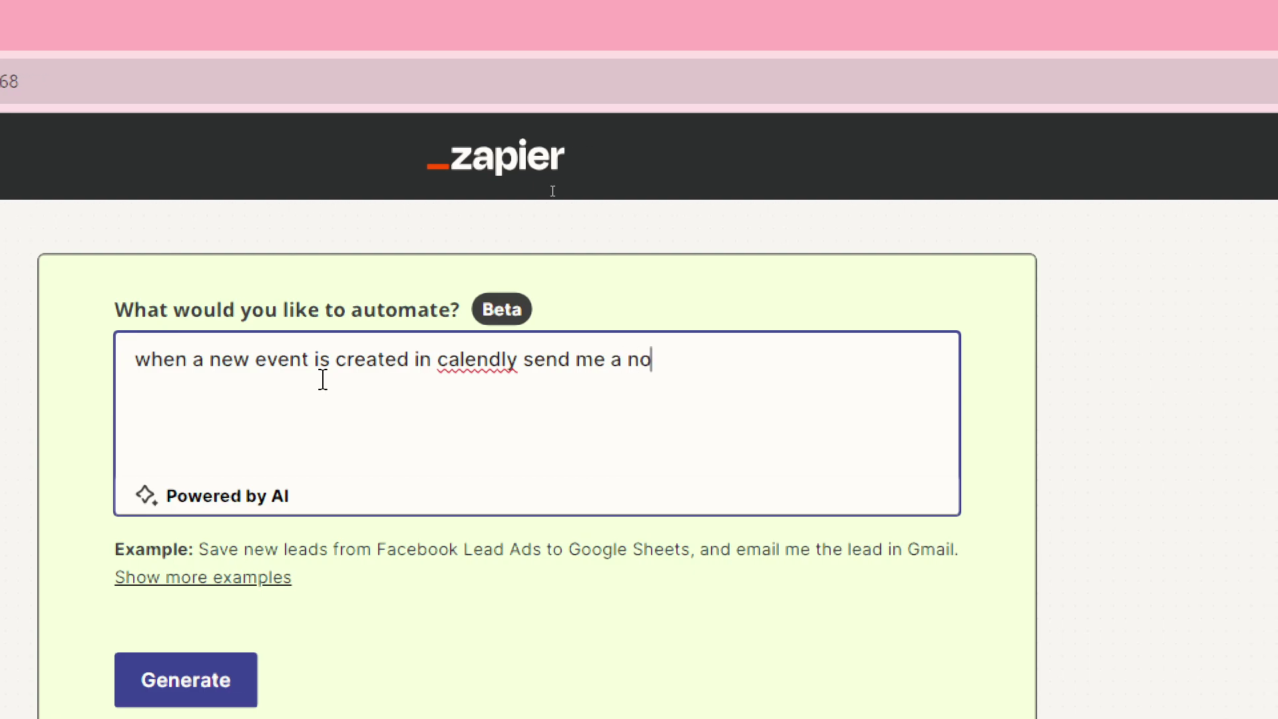
type("fication ")
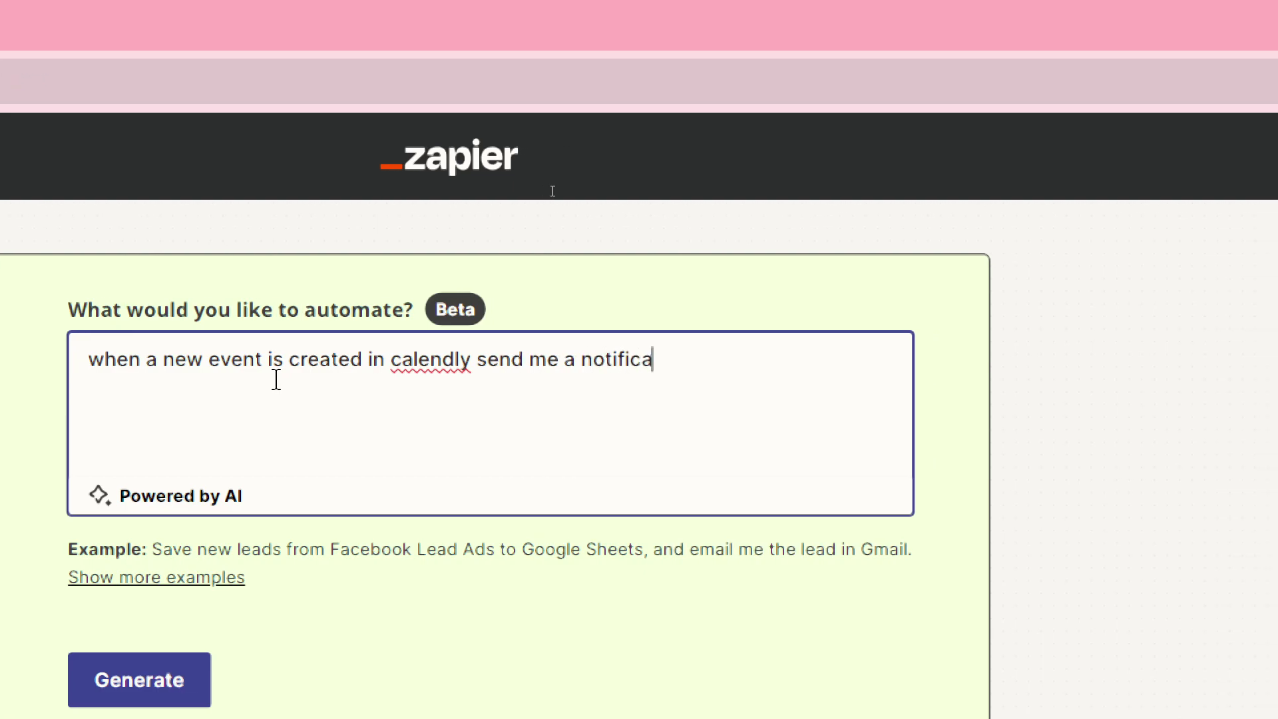
type("3 days before ")
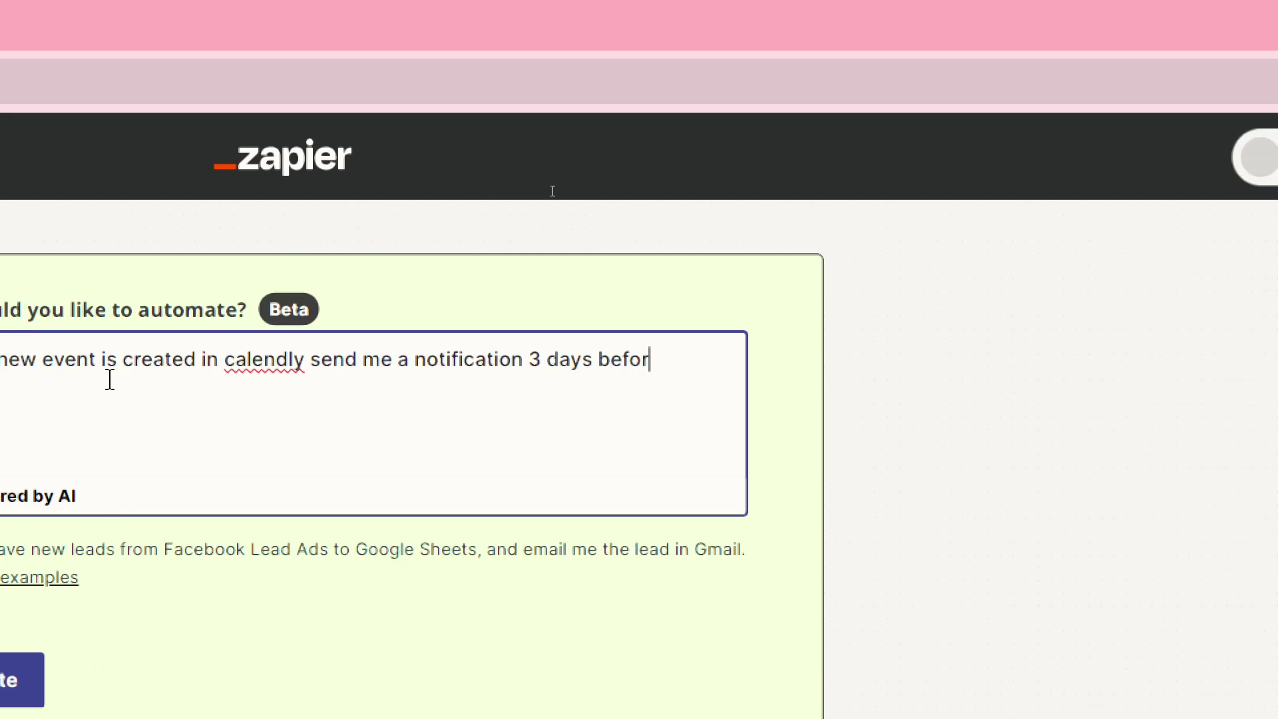
type("it arrives")
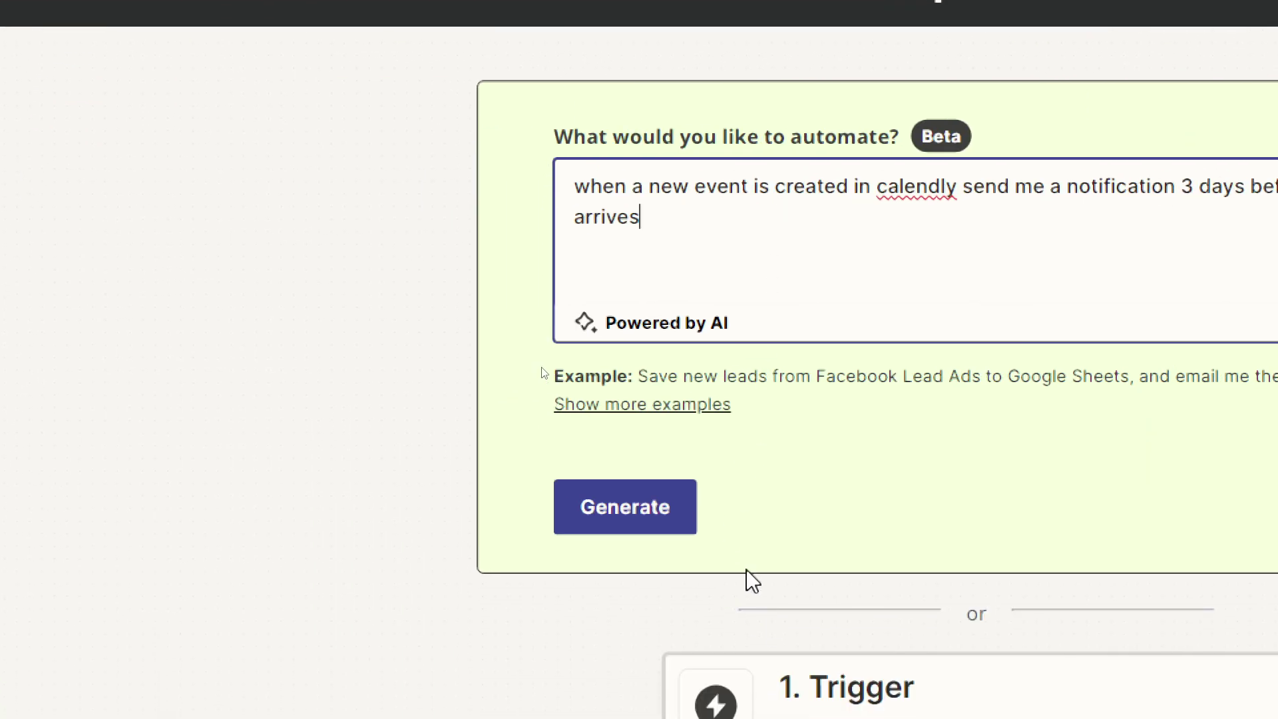
left_click(659, 655)
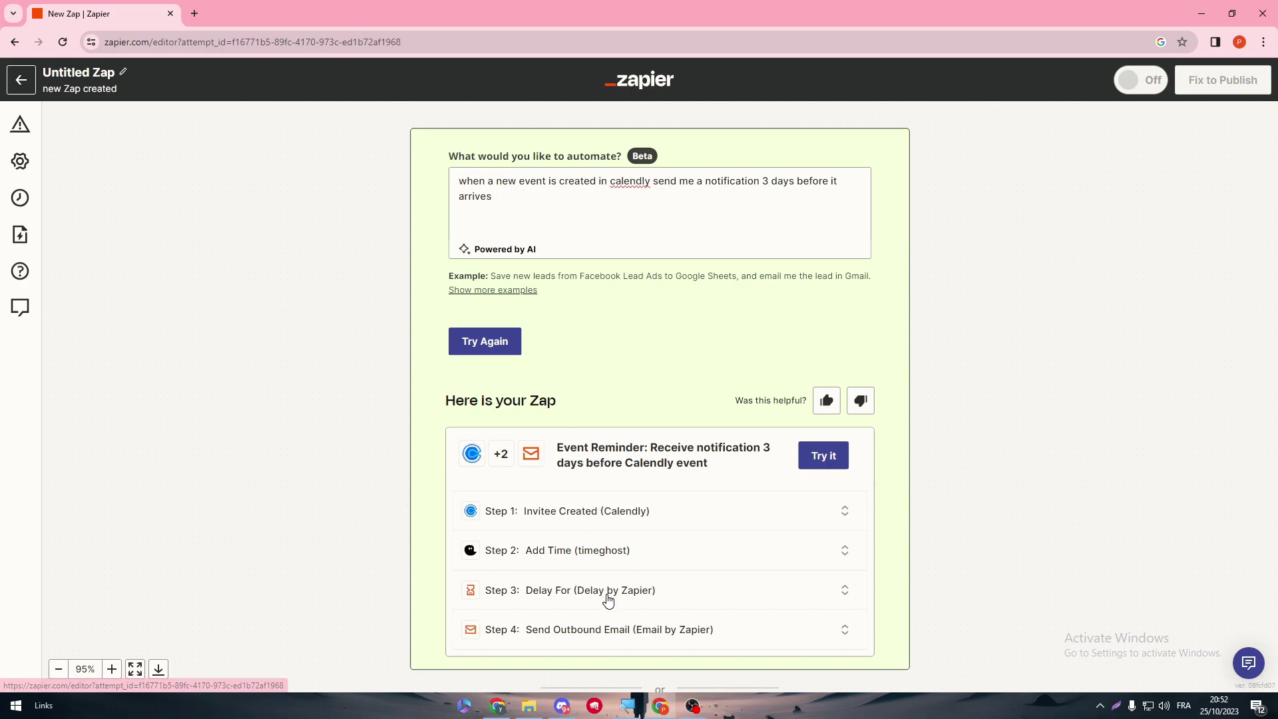
Step: Append 'in gmail' to the prompt and regenerate the suggested Zap
left_click(551, 250)
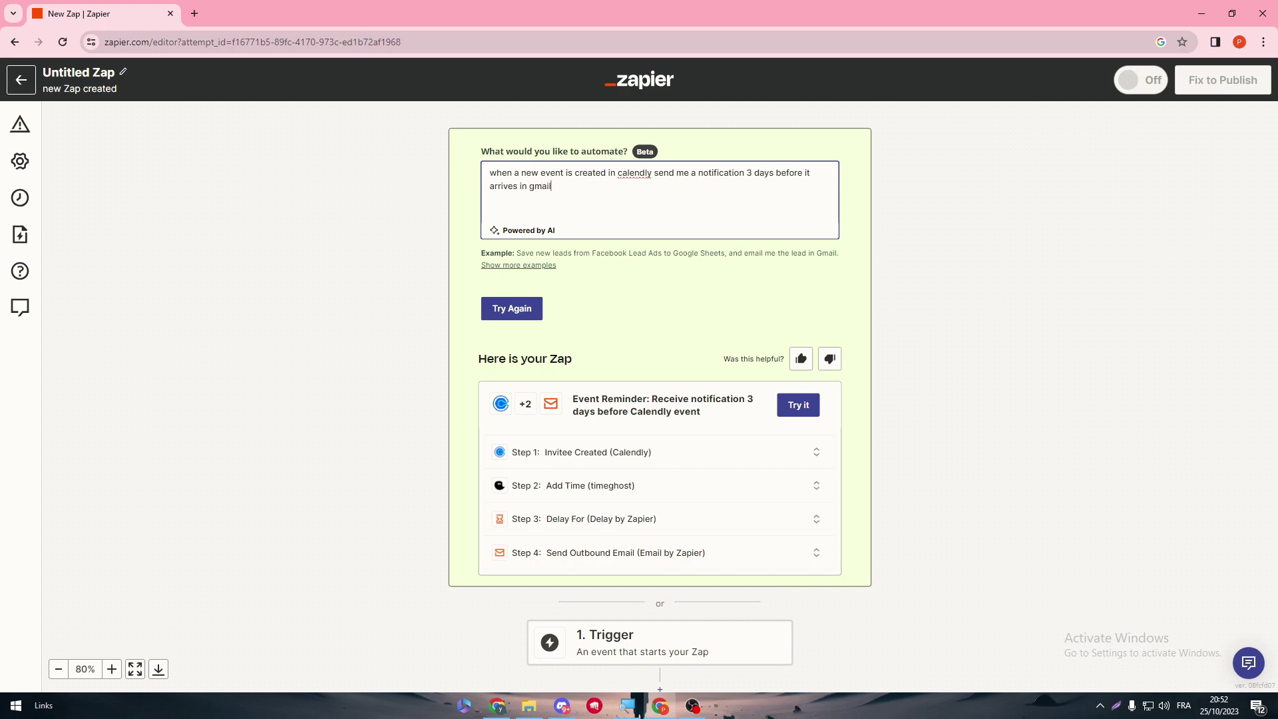
type("in gmail")
key("Return")
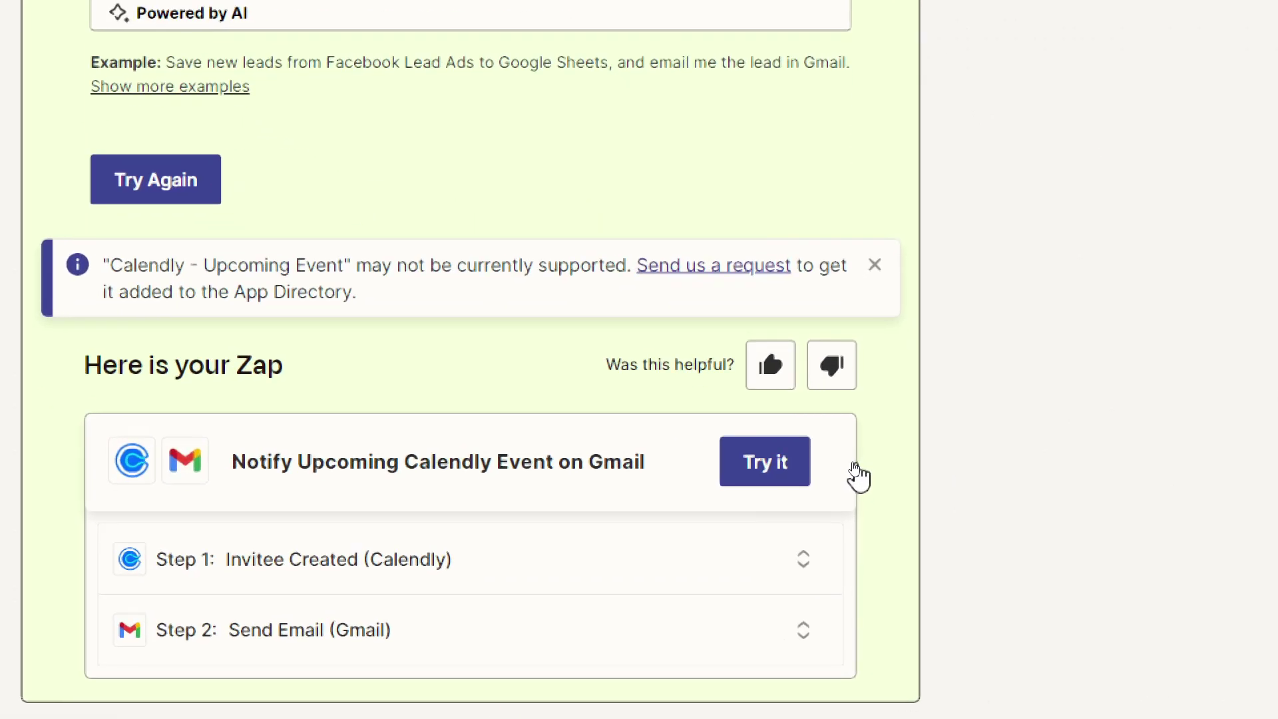
Step: Open the suggested Zap and set the Calendly trigger's account and user subscription scope
left_click(730, 471)
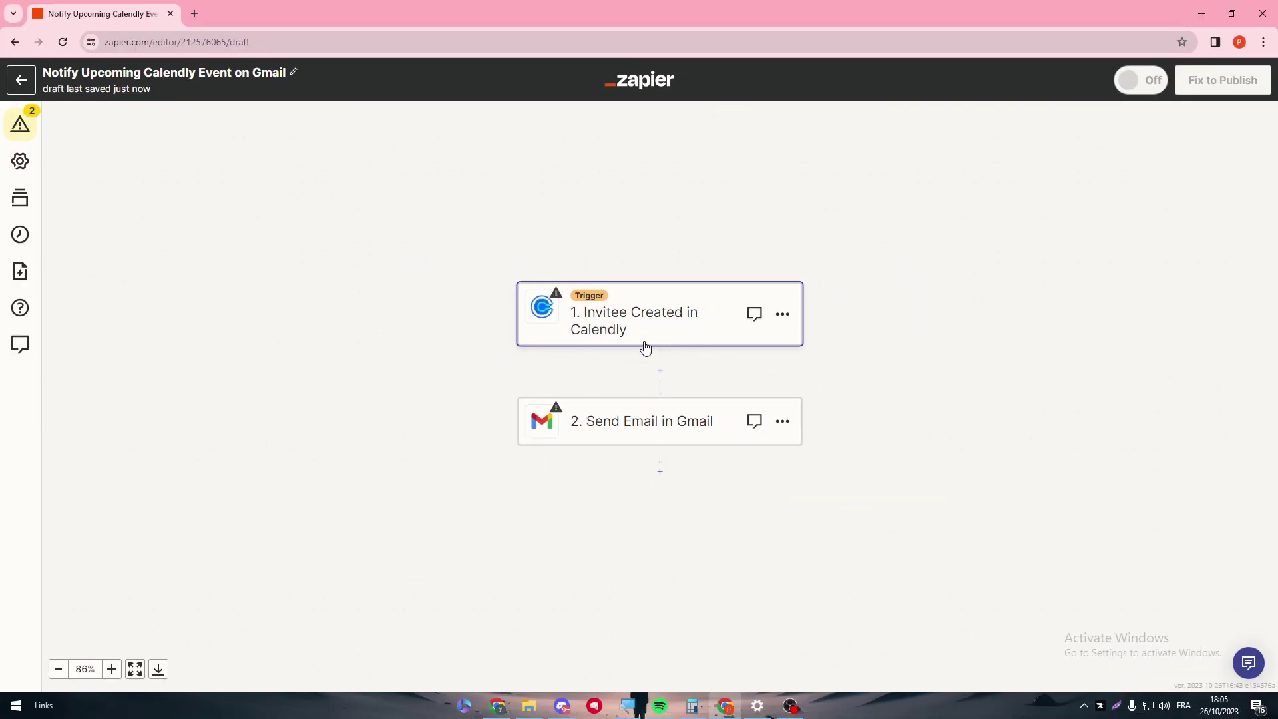
left_click(613, 311)
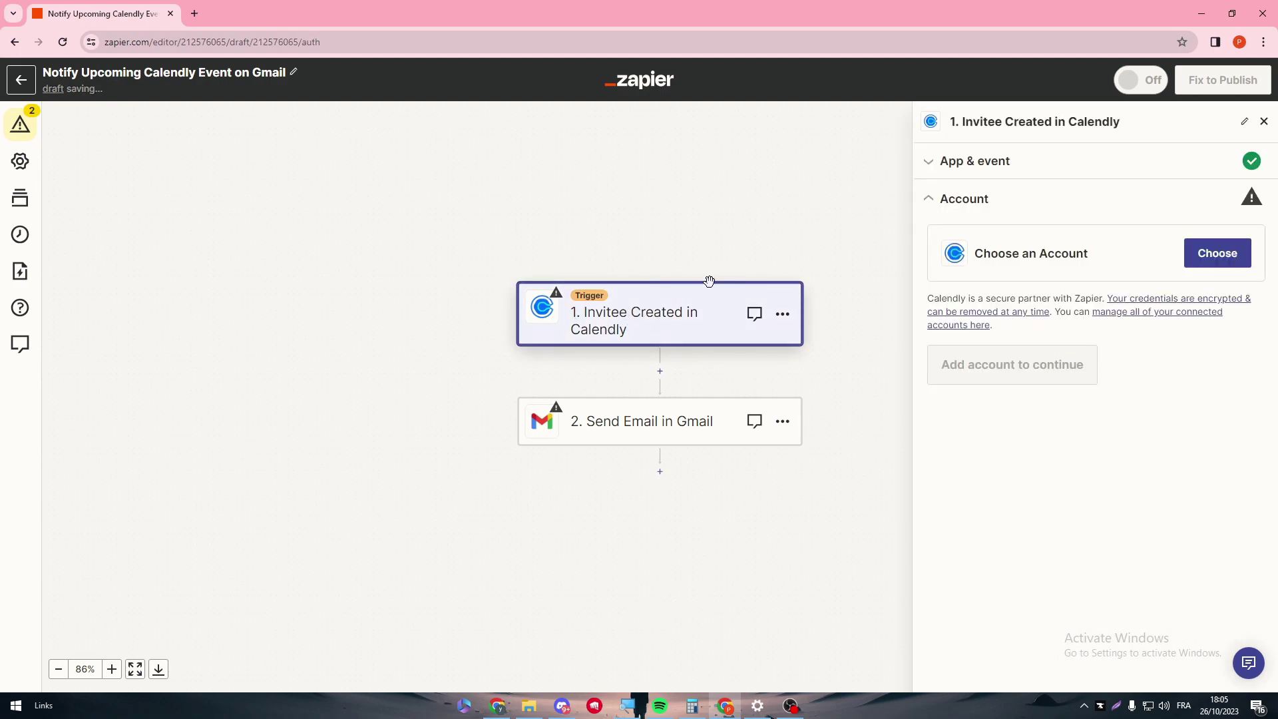
left_click(1199, 257)
left_click(996, 383)
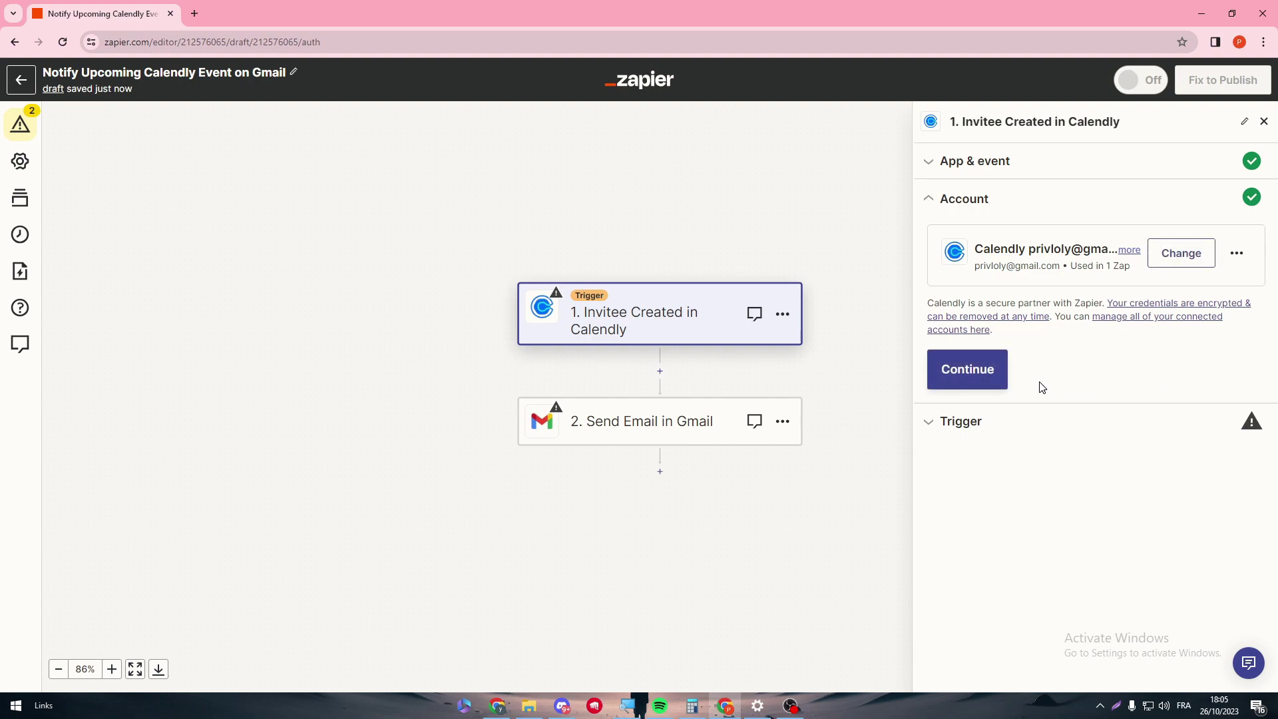
left_click(999, 376)
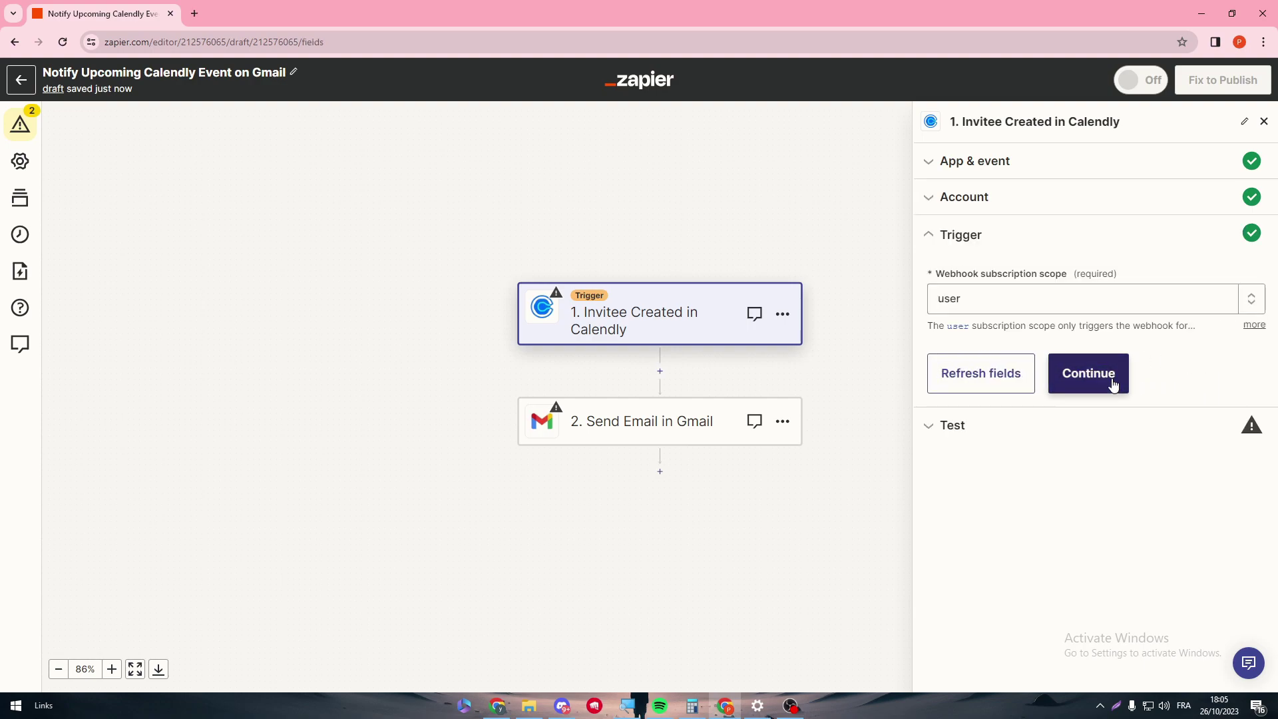
left_click(1114, 386)
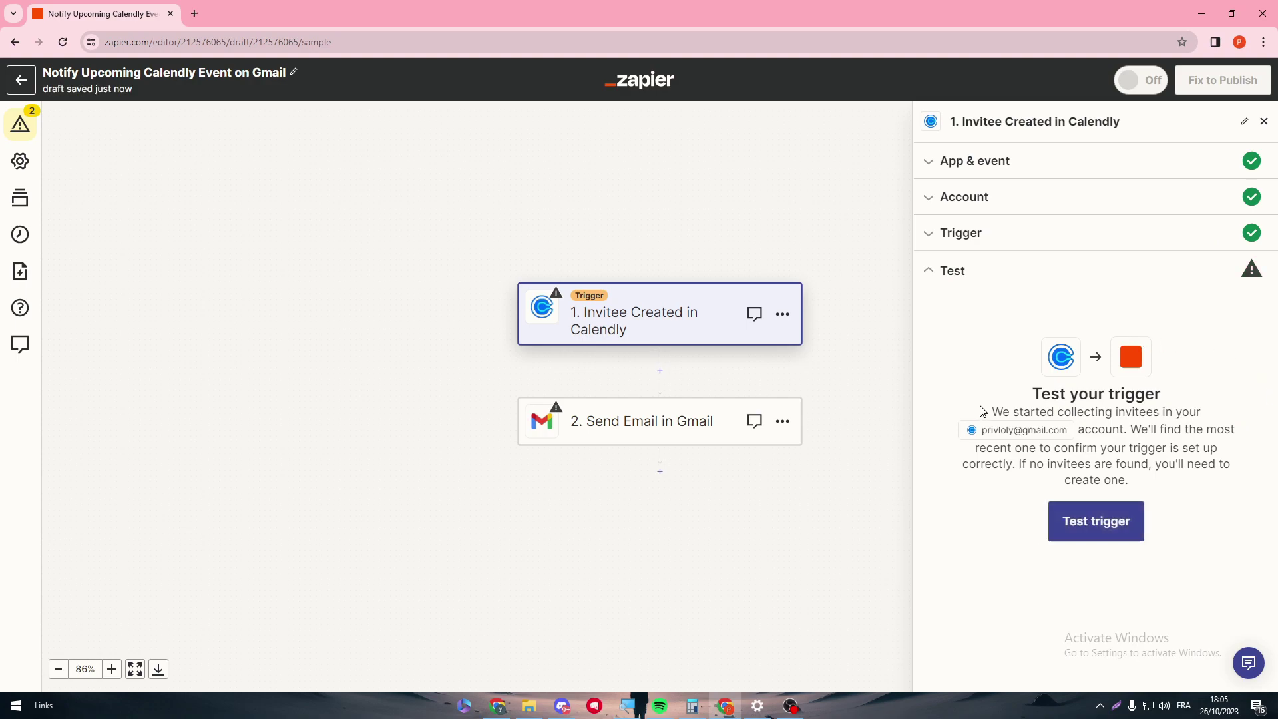
Step: Skip the failing Calendly trigger test and continue to the Gmail Send Email step
left_click(1095, 518)
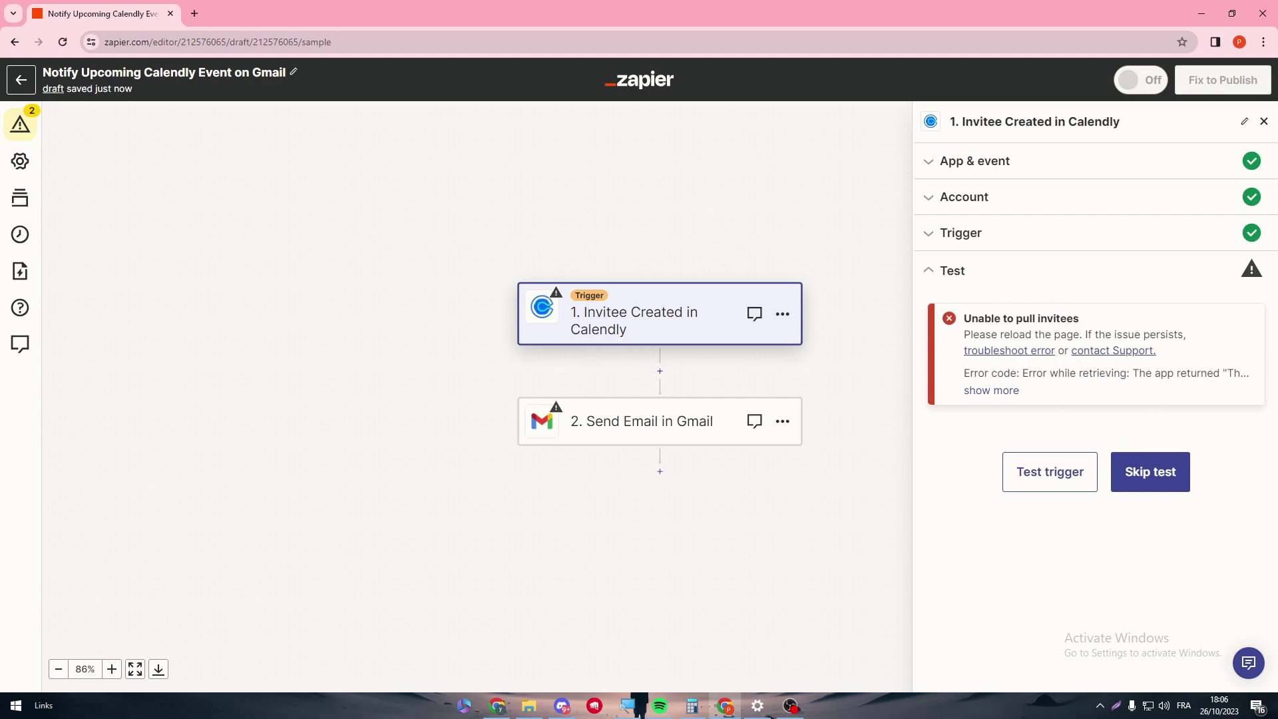
left_click(1141, 473)
left_click(680, 413)
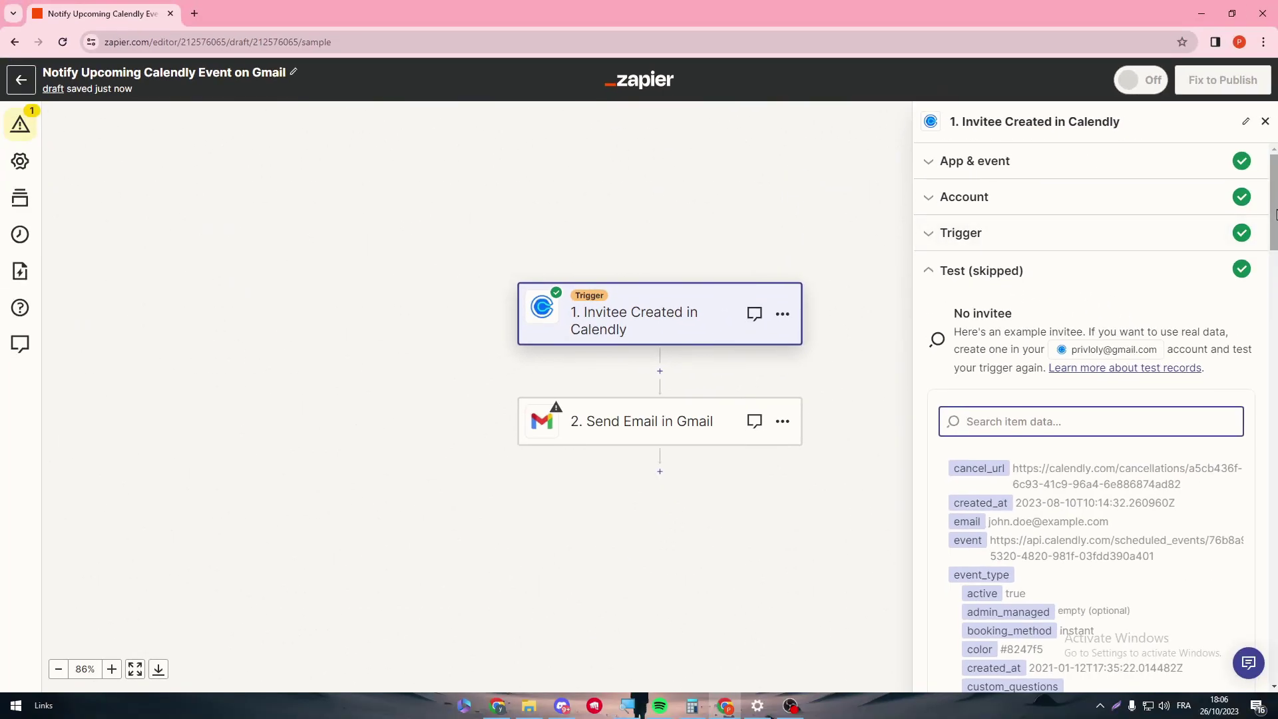
left_click_drag(1274, 200, 1275, 657)
left_click(1147, 660)
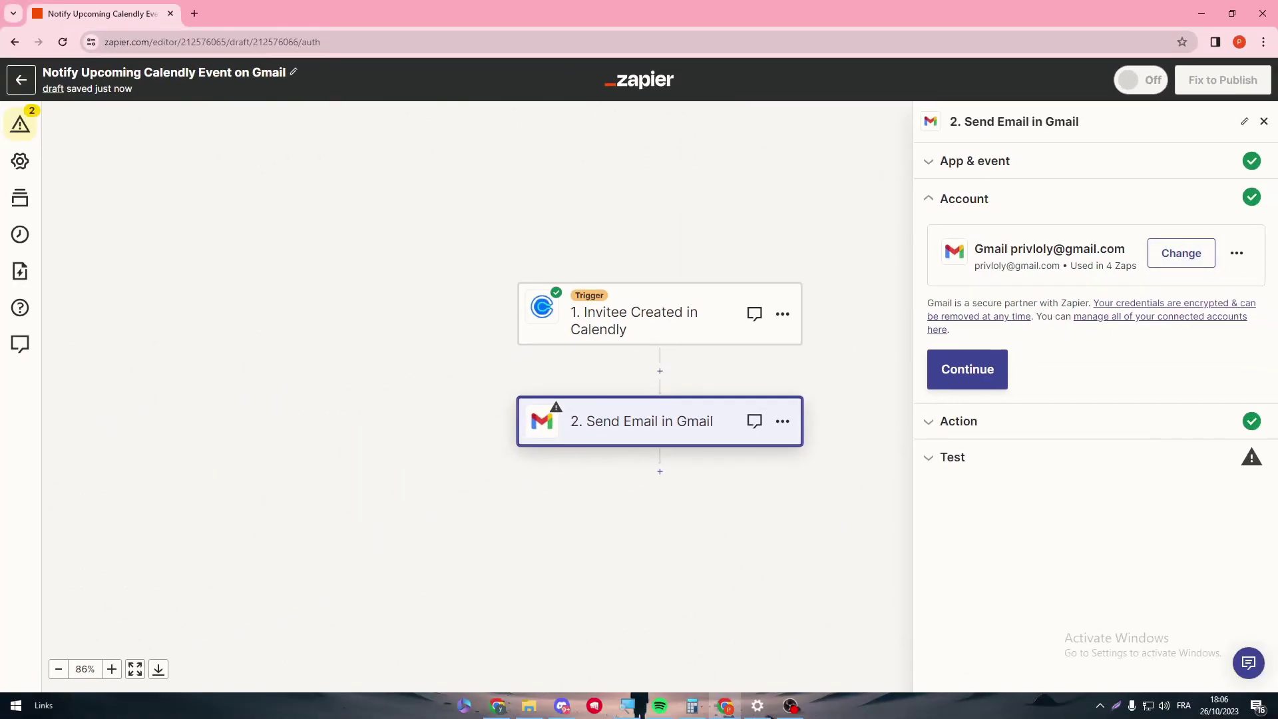
Step: Confirm the Gmail account and review the Send Email fields, leaving the recipient without Calendly data
left_click(958, 363)
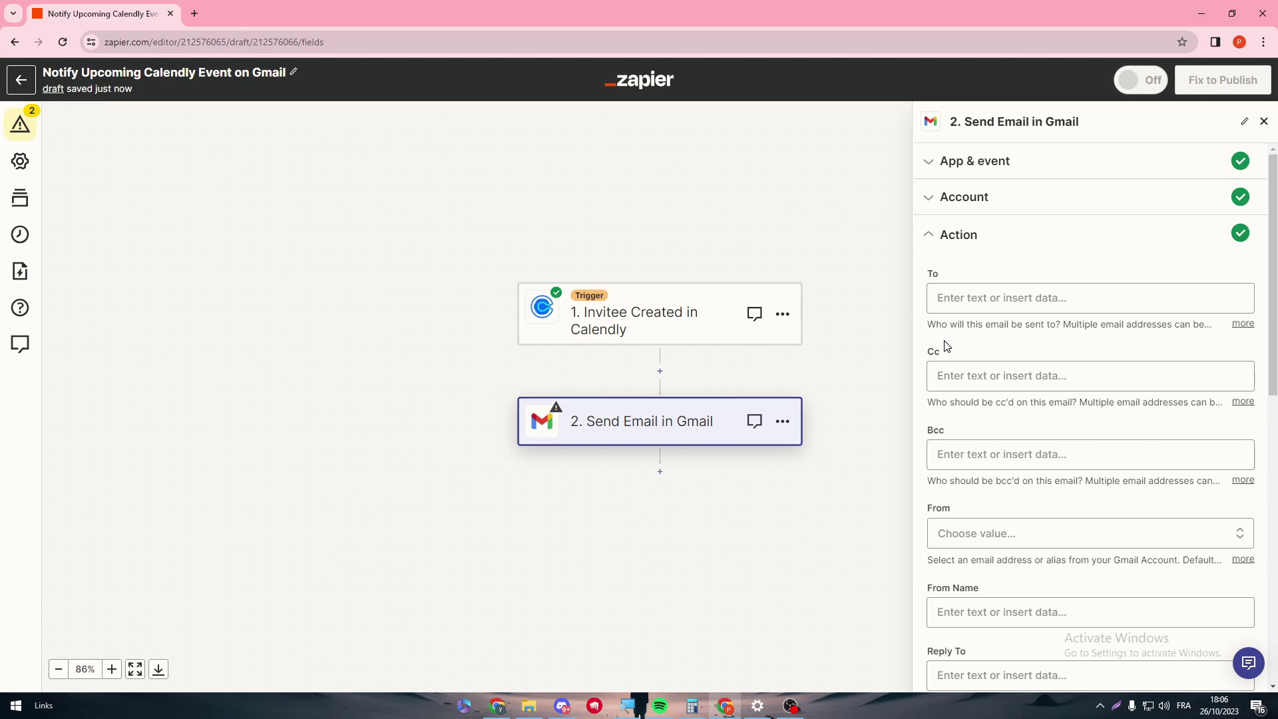
left_click(1018, 299)
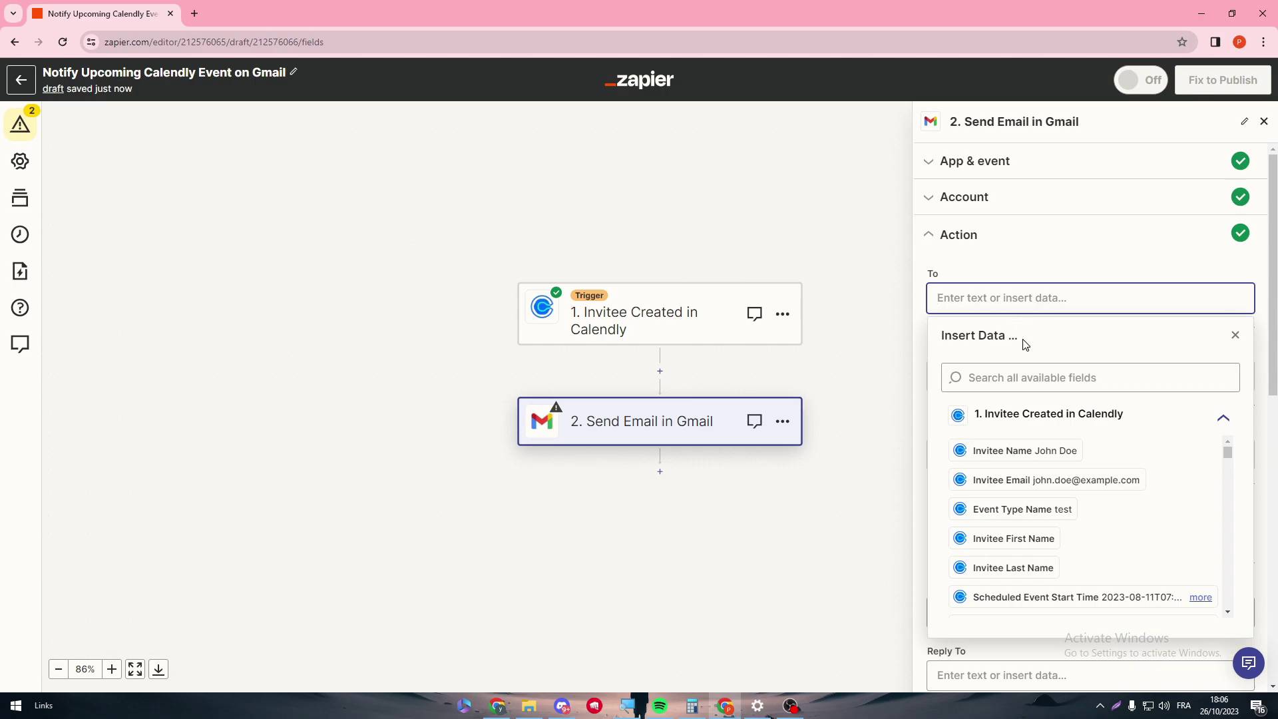
left_click(1033, 278)
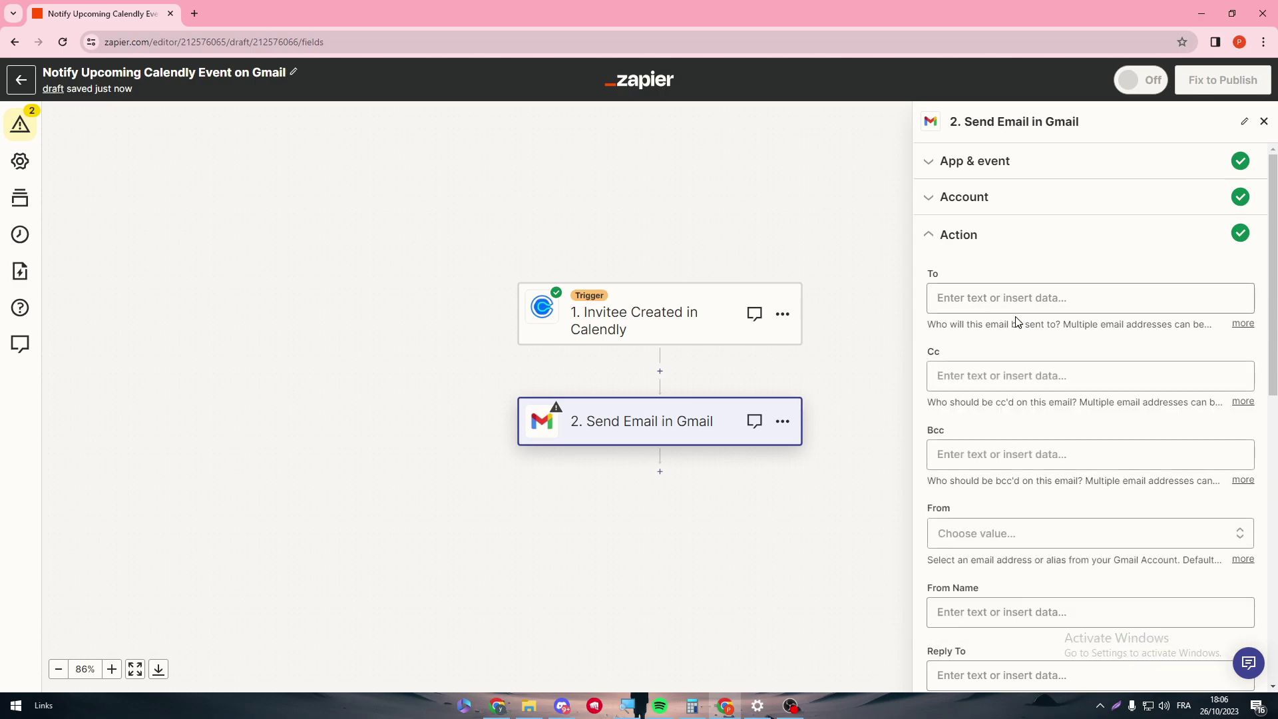
scroll(1271, 368, "down", 1)
scroll(1272, 368, "down", 10)
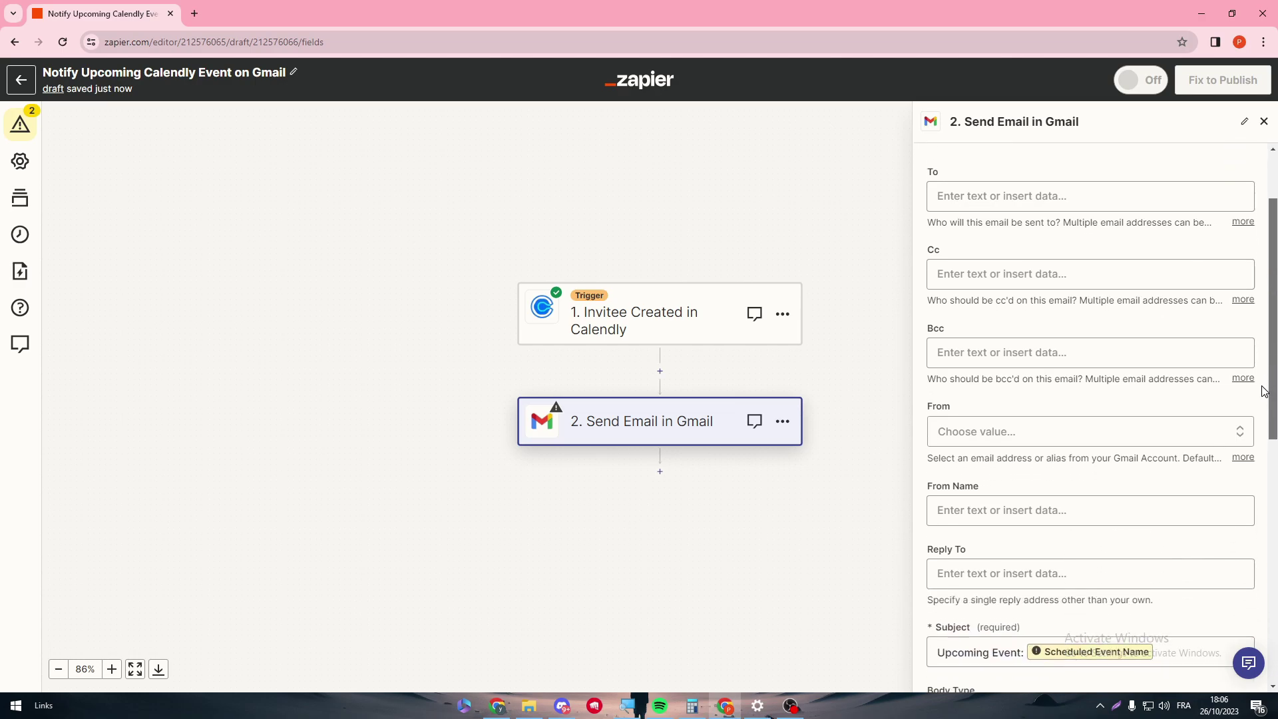
Step: Finish the Gmail Send Email action and skip its test
left_click(1108, 641)
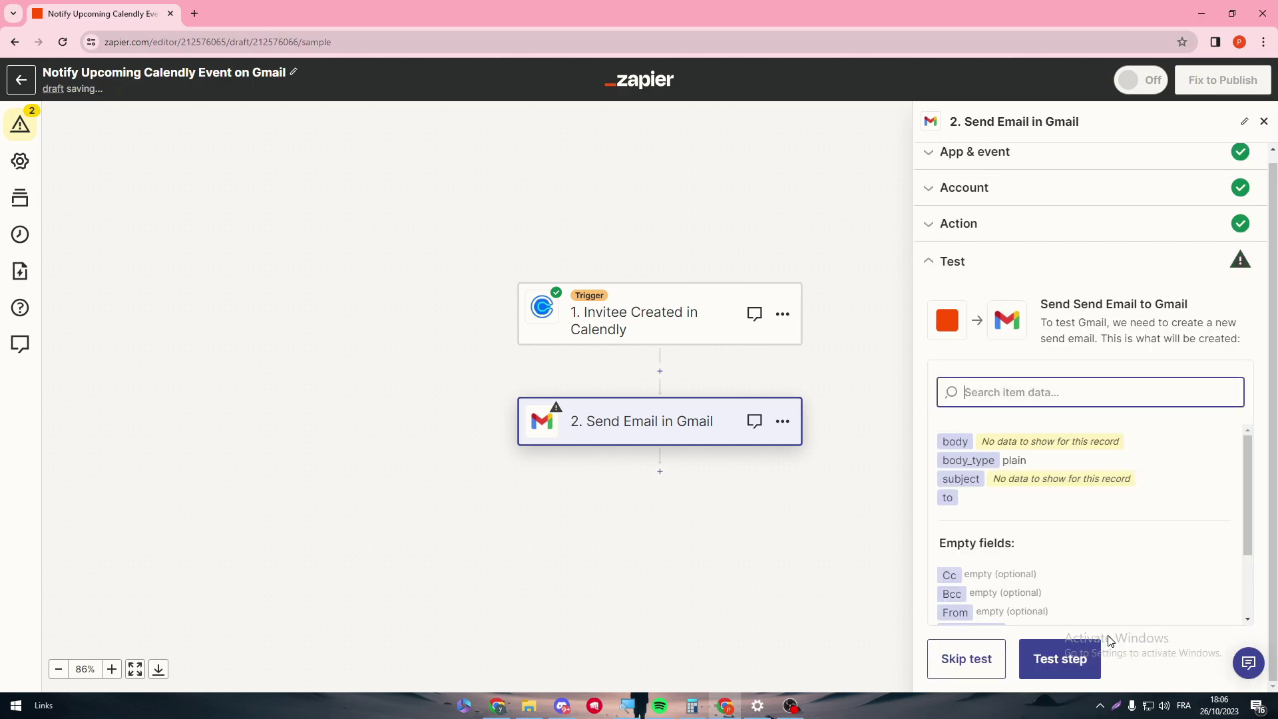
left_click(973, 659)
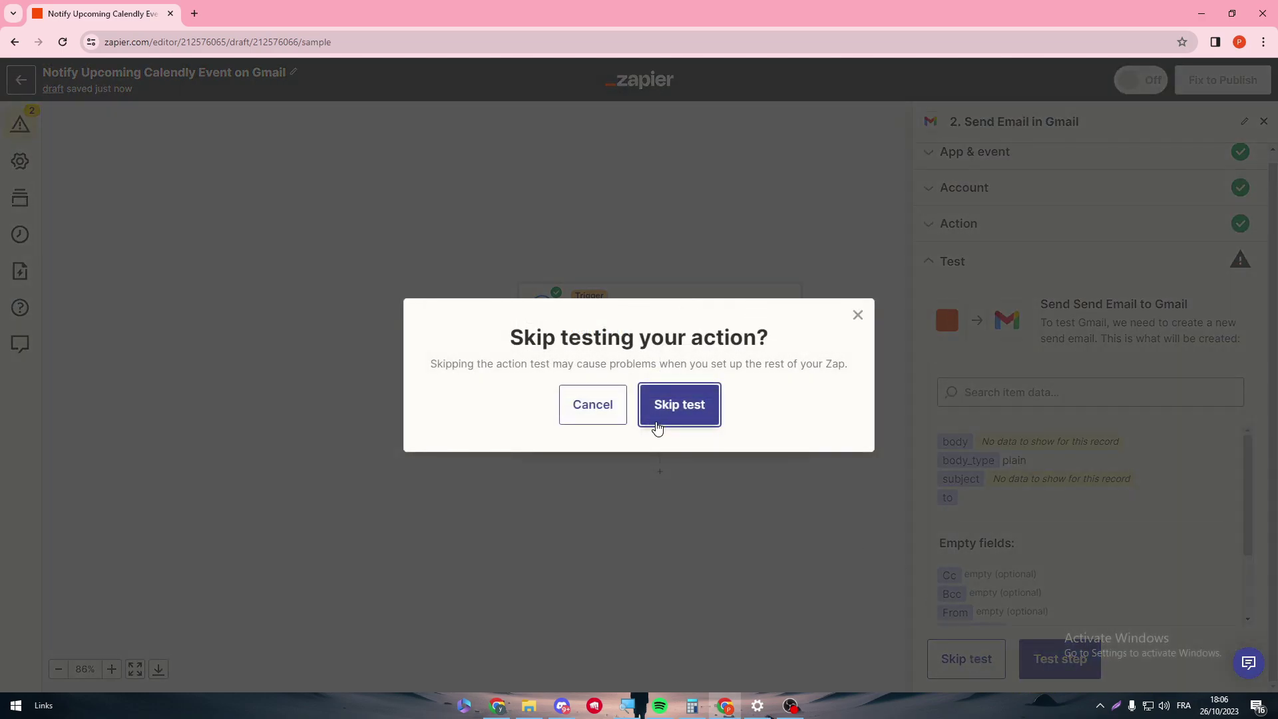
left_click(657, 423)
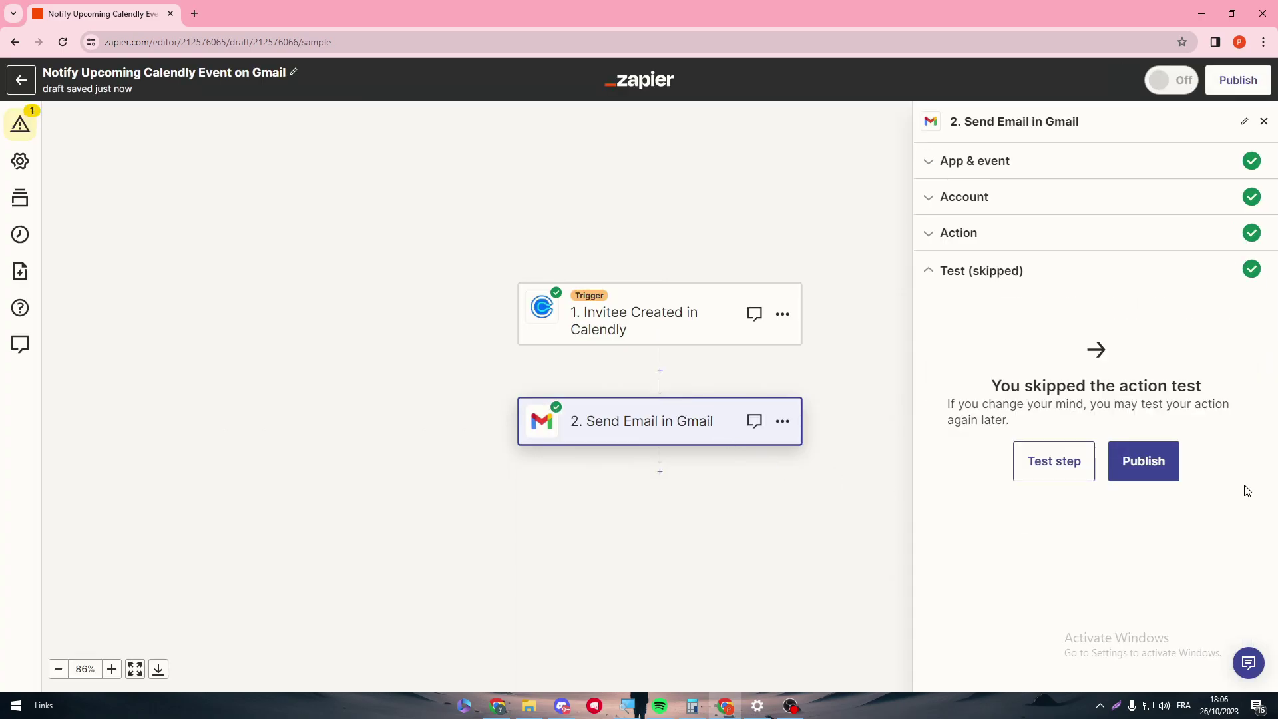
Step: Publish the Zap as version v1 so it is on, then return to My Zaps
left_click(1167, 458)
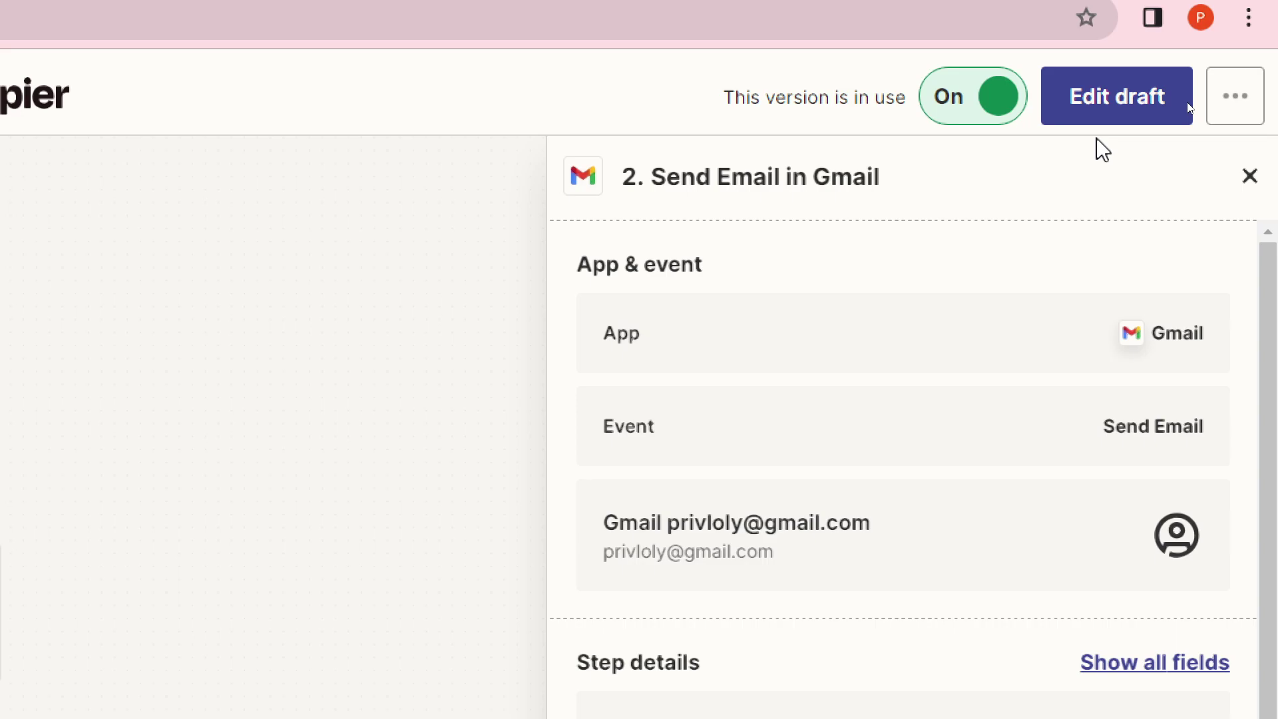
left_click(20, 82)
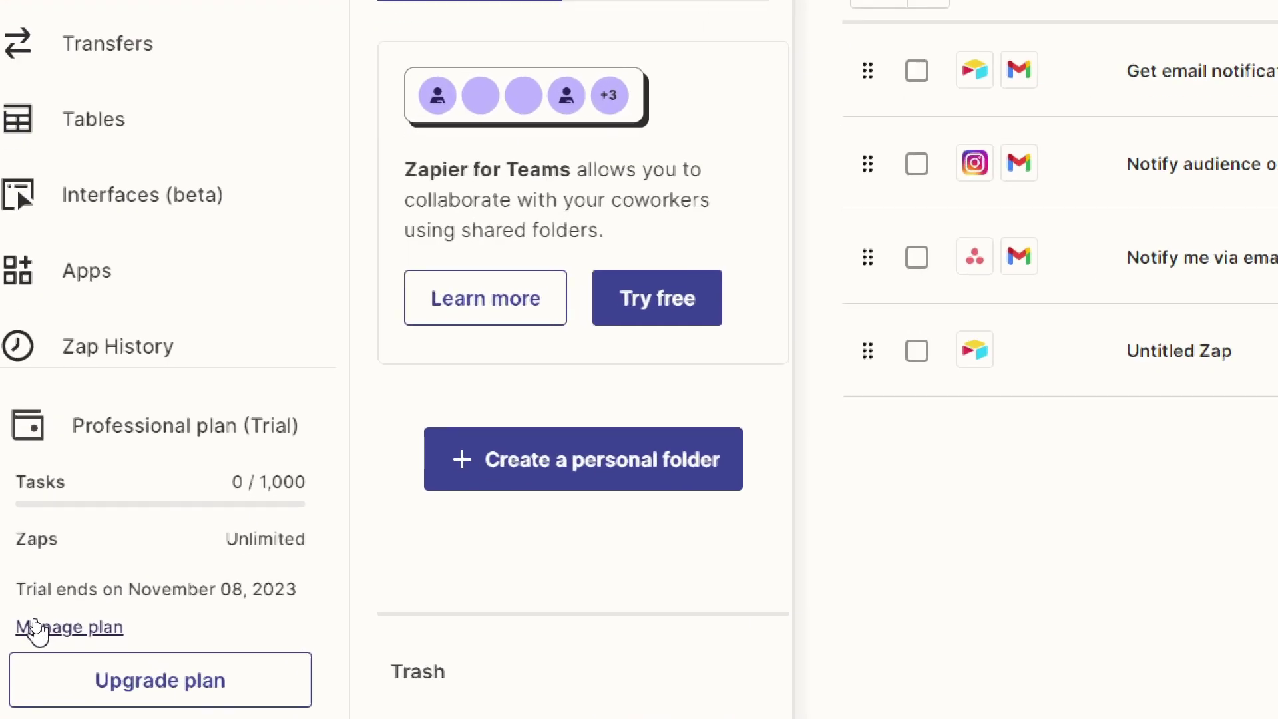
left_click_drag(285, 474, 265, 474)
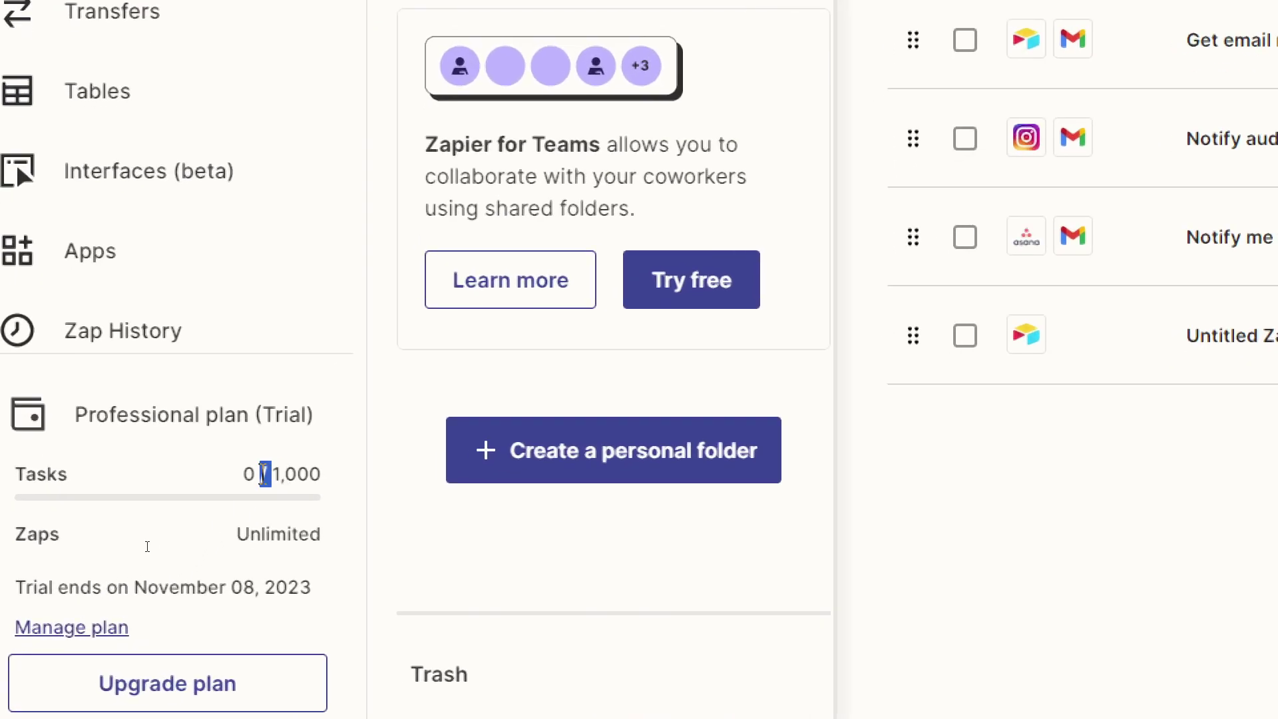
left_click_drag(147, 547, 149, 542)
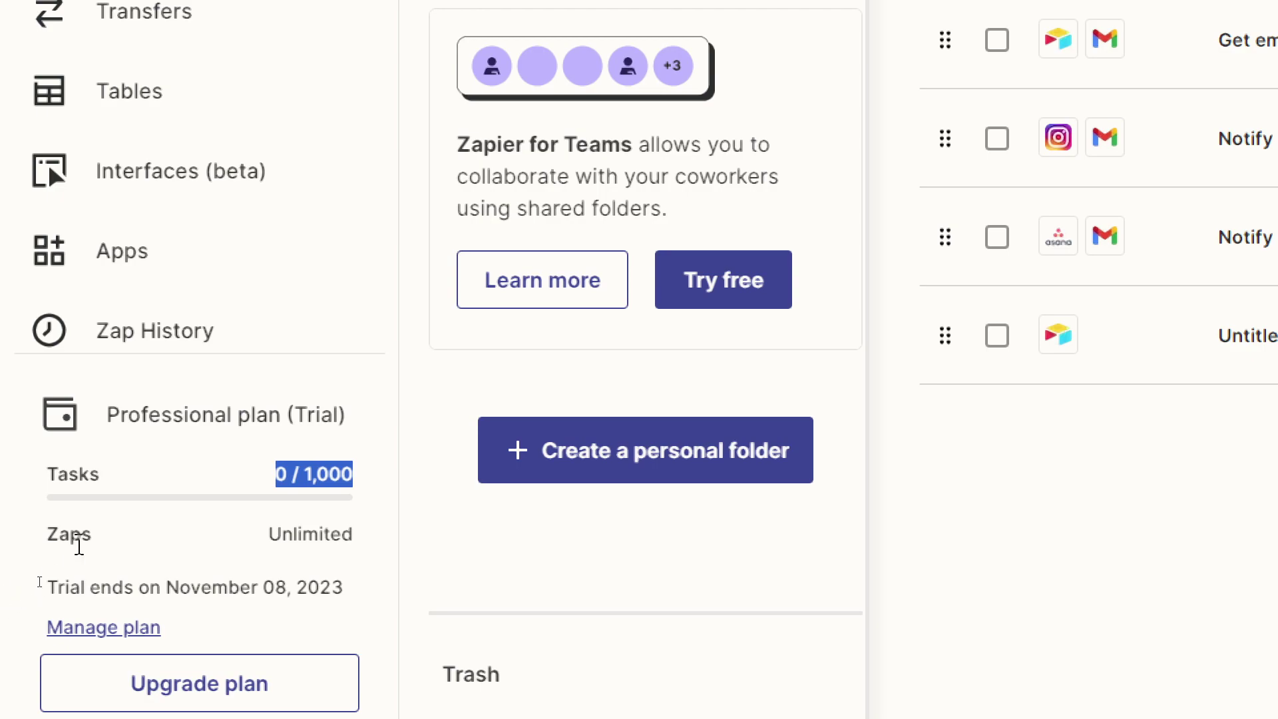
left_click(272, 529)
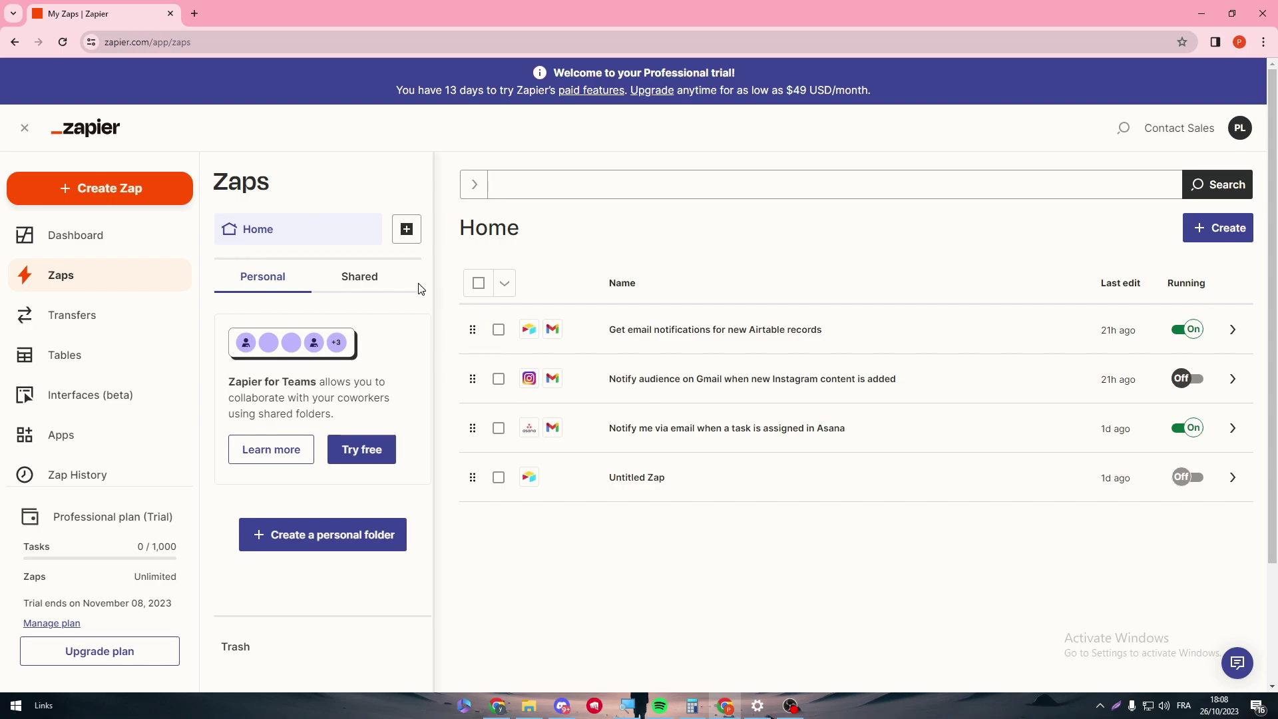
Step: Go to the Zapier Dashboard to see the new Zap under Recent Zaps
left_click(123, 247)
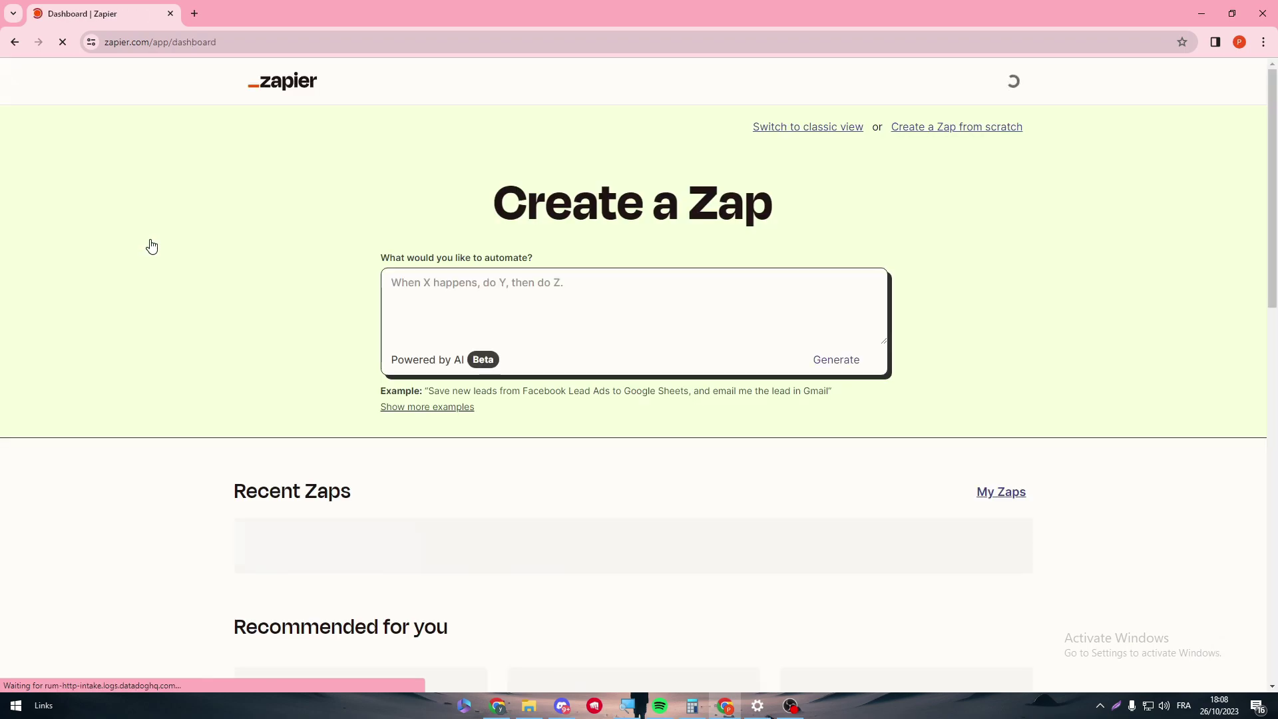